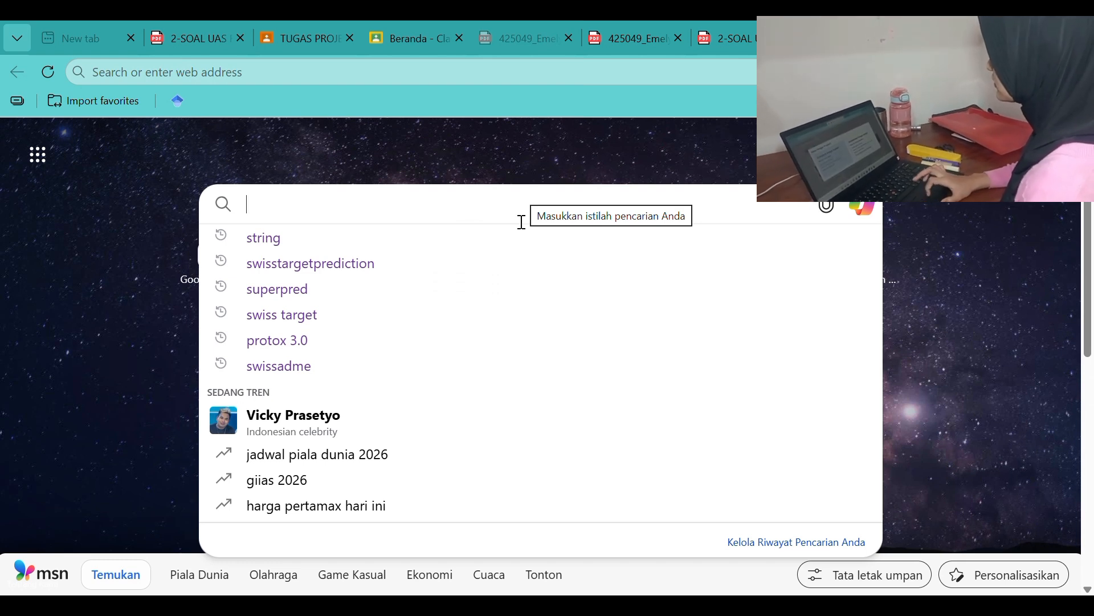
Search the web for "teachable machine" and open the Teachable Machine website from the results
{"action": "type", "text": "Techa"}
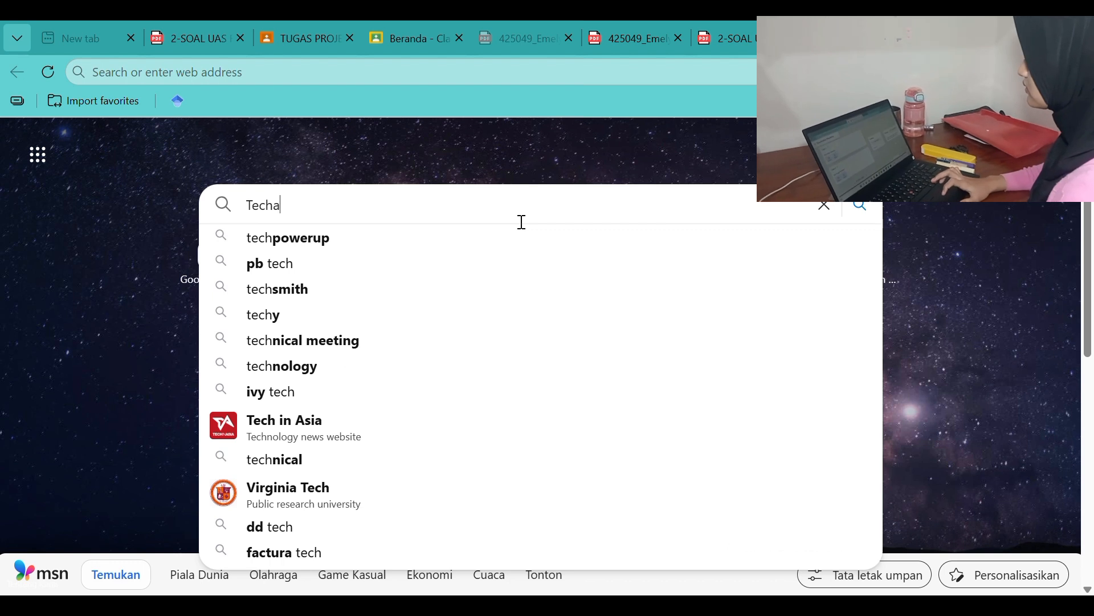
{"action": "type", "text": "b"}
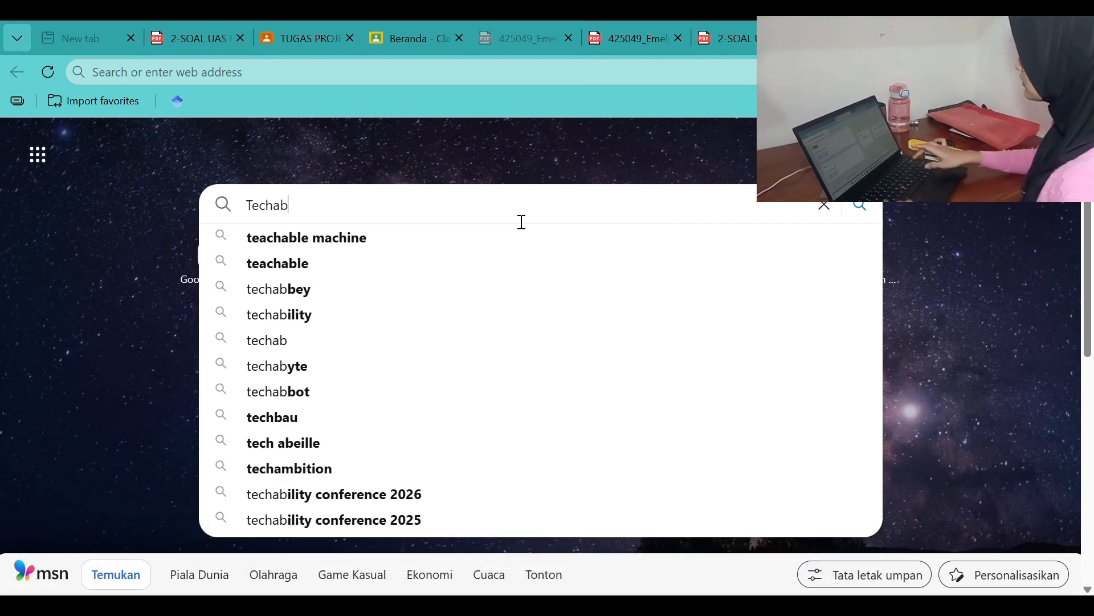
{"action": "type", "text": "le"}
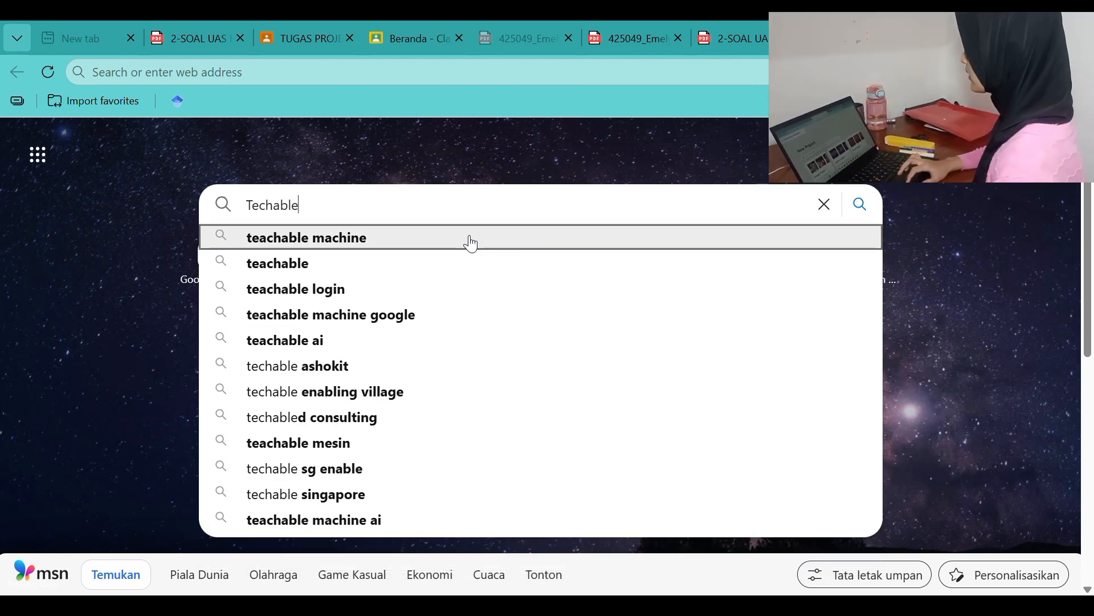
{"action": "left_click", "coordinate": [471, 240]}
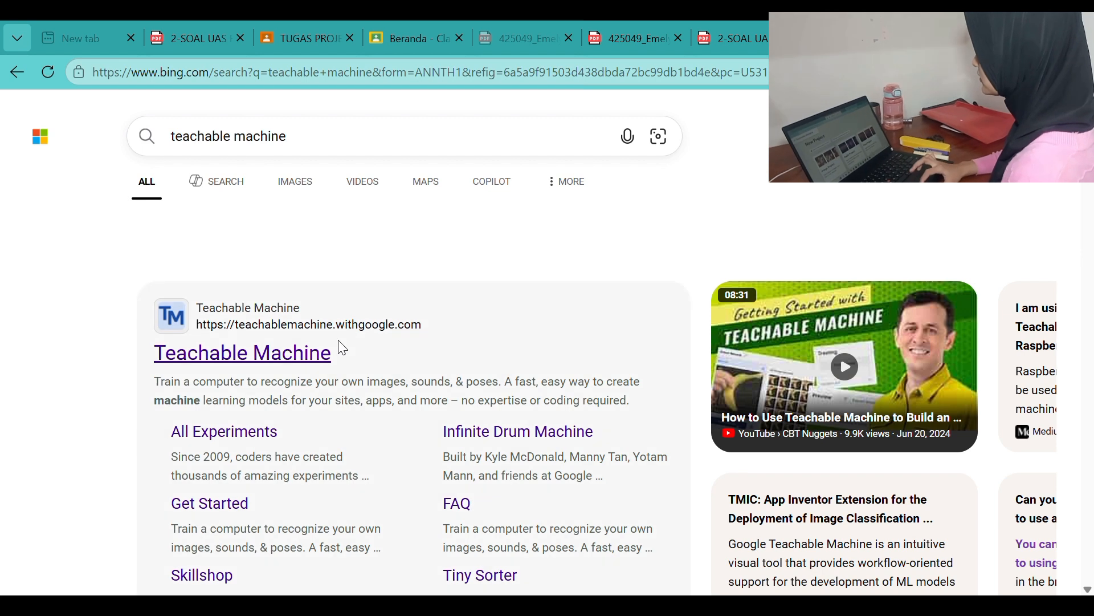
{"action": "left_click", "coordinate": [300, 367]}
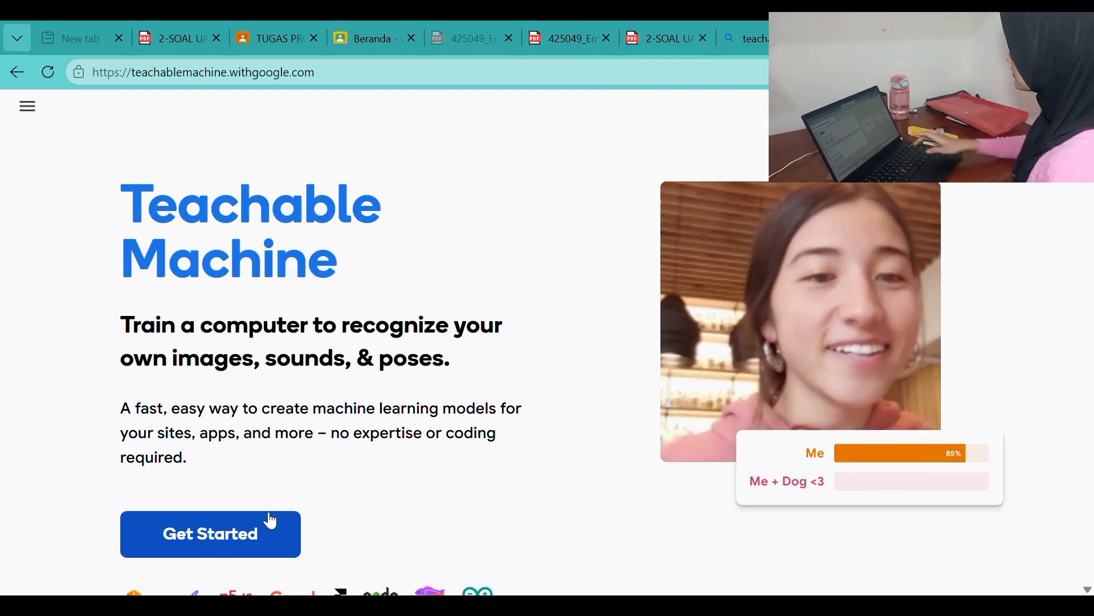
Get started with a new Image Project using the standard image model
{"action": "left_click", "coordinate": [271, 532]}
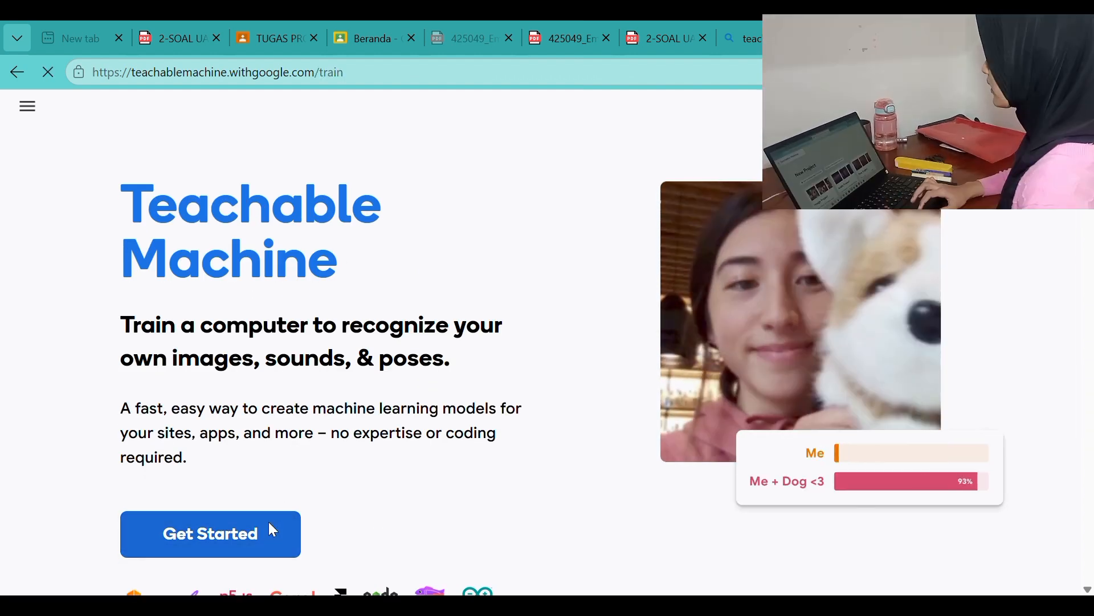
{"action": "scroll", "coordinate": [300, 467], "scroll_direction": "down", "scroll_amount": 1}
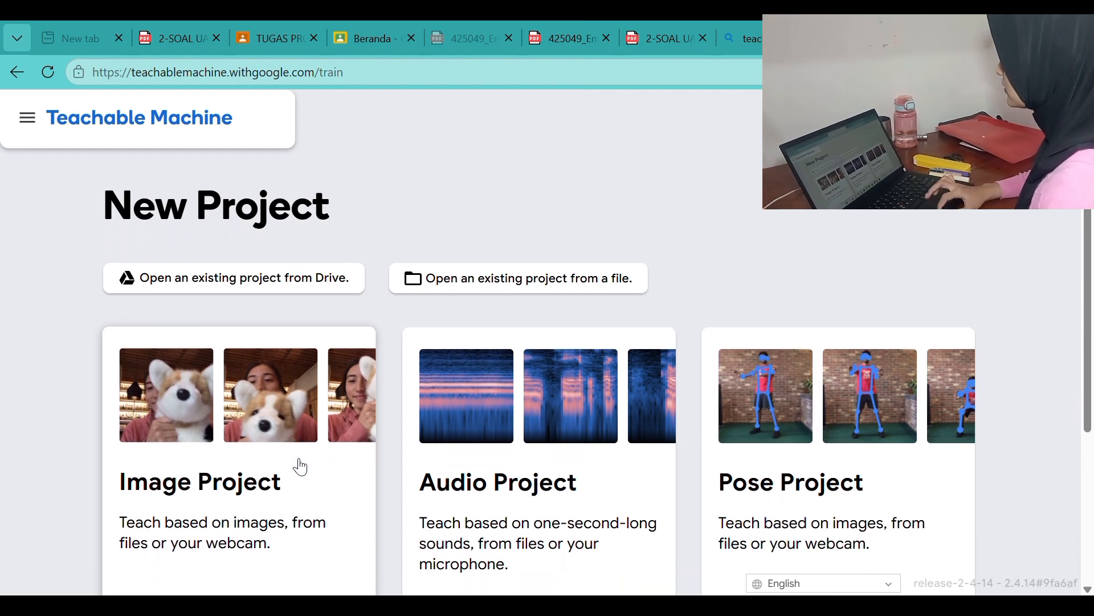
{"action": "scroll", "coordinate": [296, 464], "scroll_direction": "down", "scroll_amount": 1}
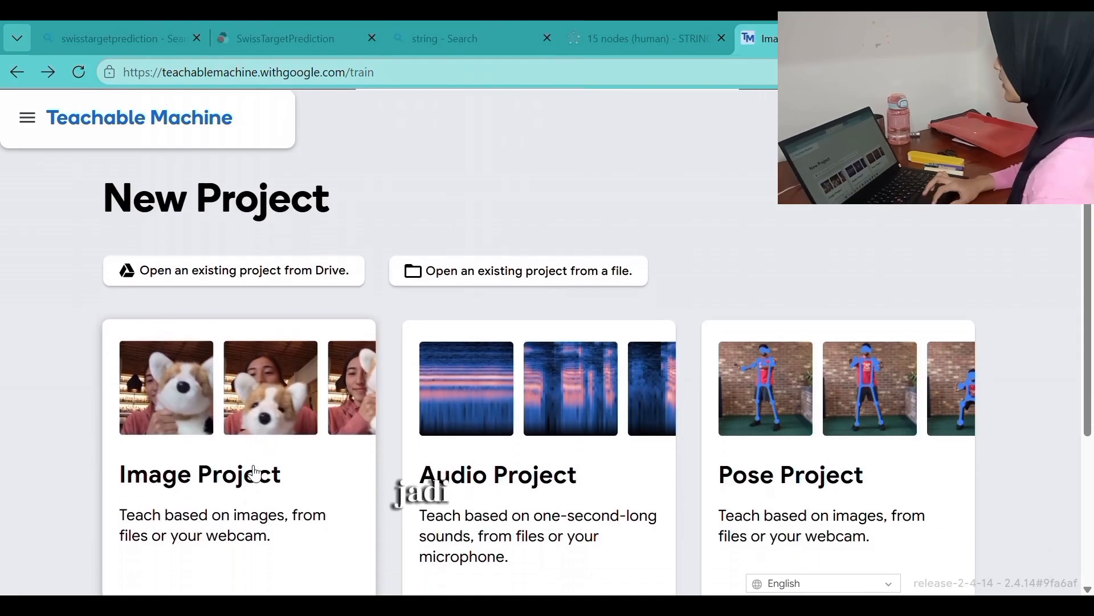
{"action": "left_click", "coordinate": [278, 440]}
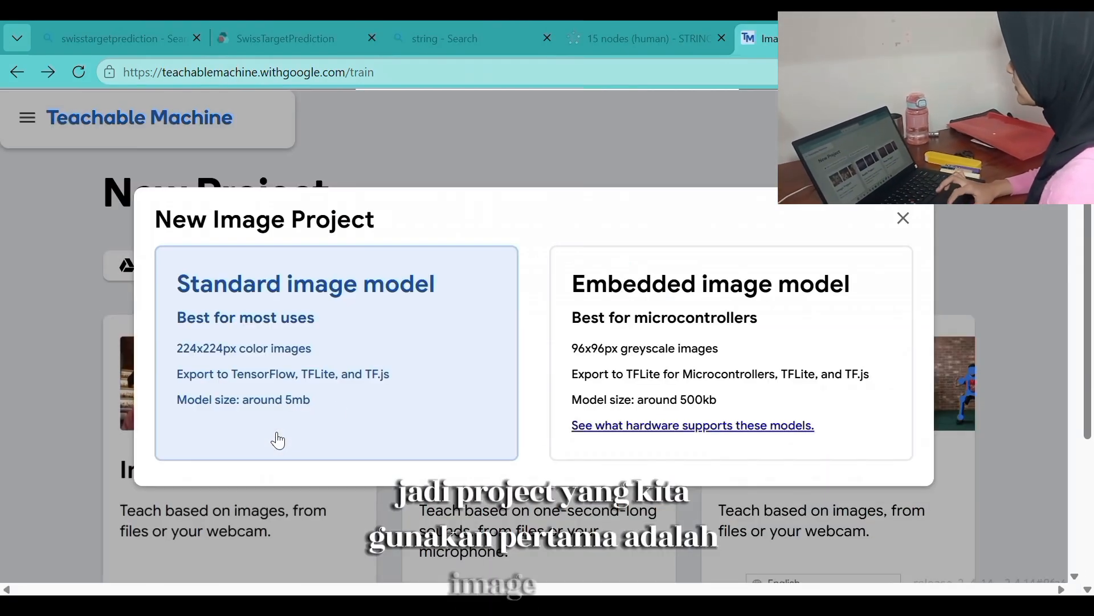
{"action": "left_click", "coordinate": [460, 374]}
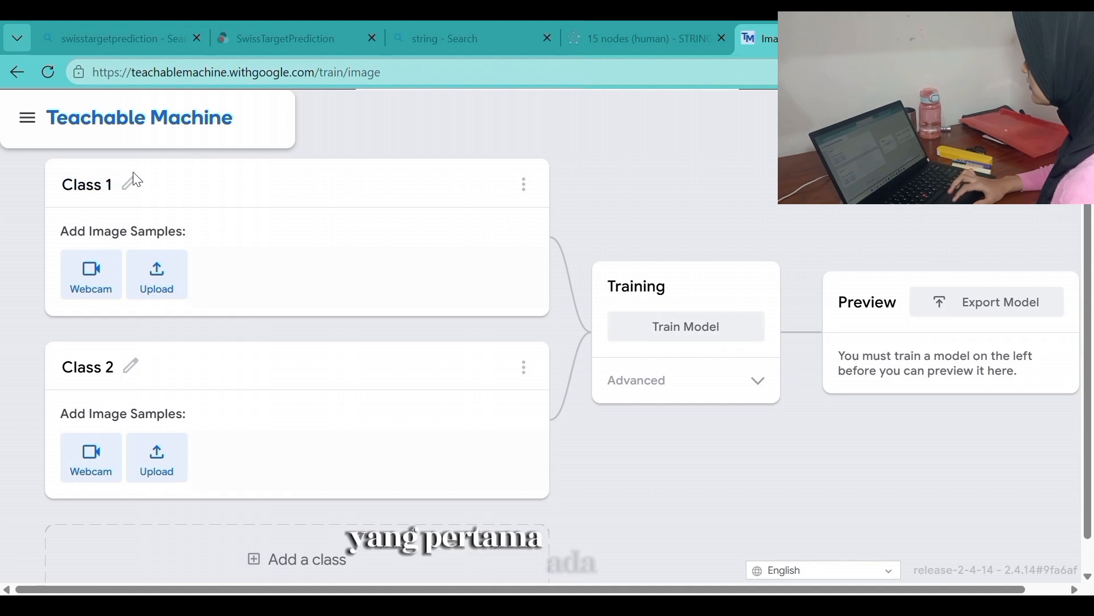
Rename Class 1 as "Tutup warna ungu"
{"action": "left_click", "coordinate": [132, 187]}
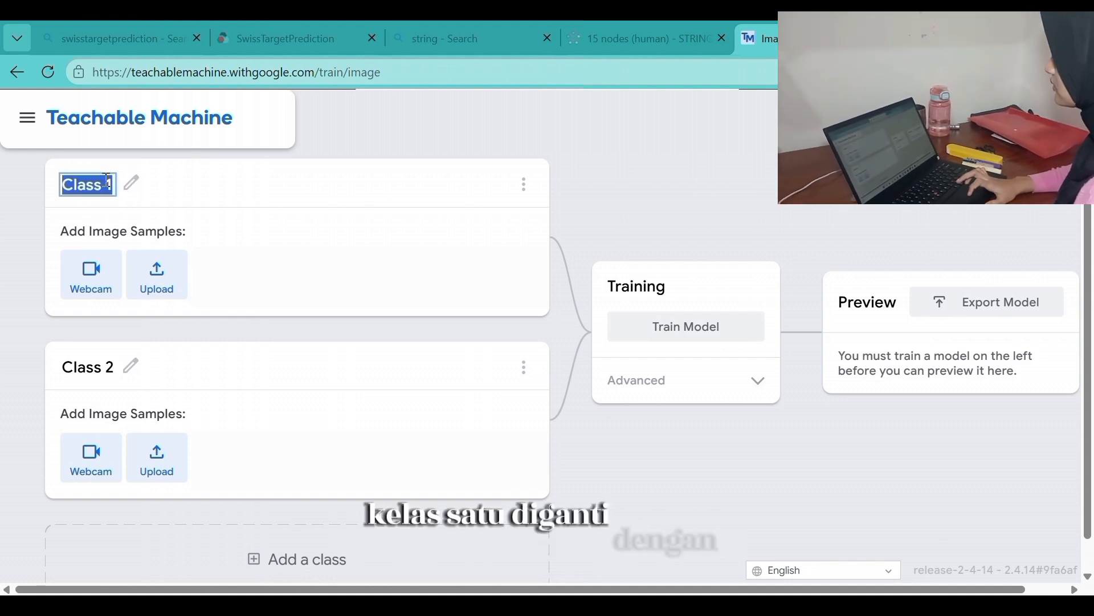
{"action": "key", "text": "BackSpace"}
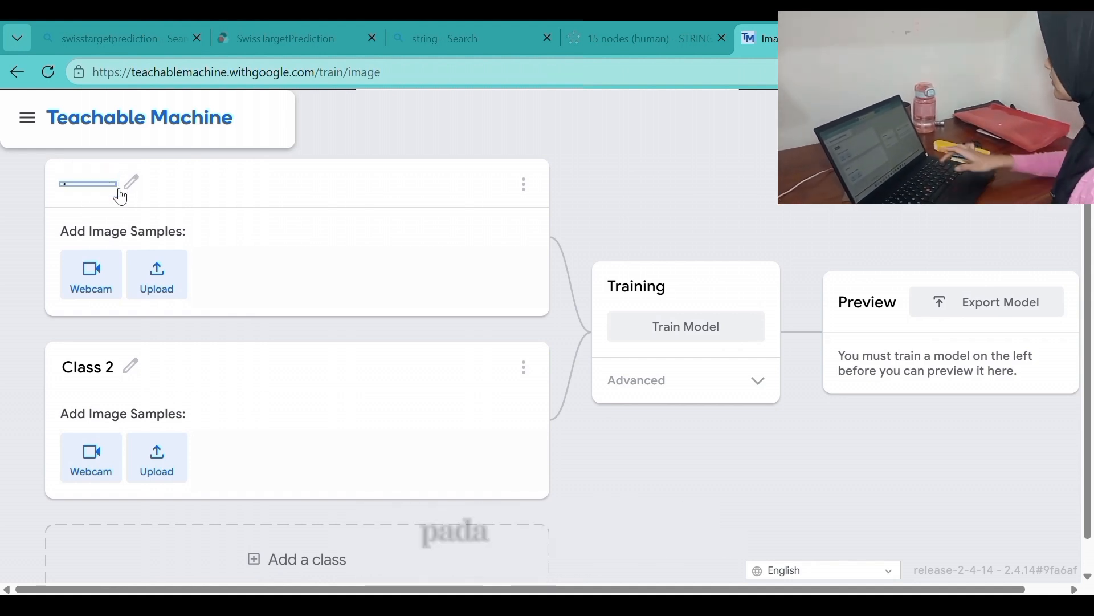
{"action": "type", "text": "tutupan wa"}
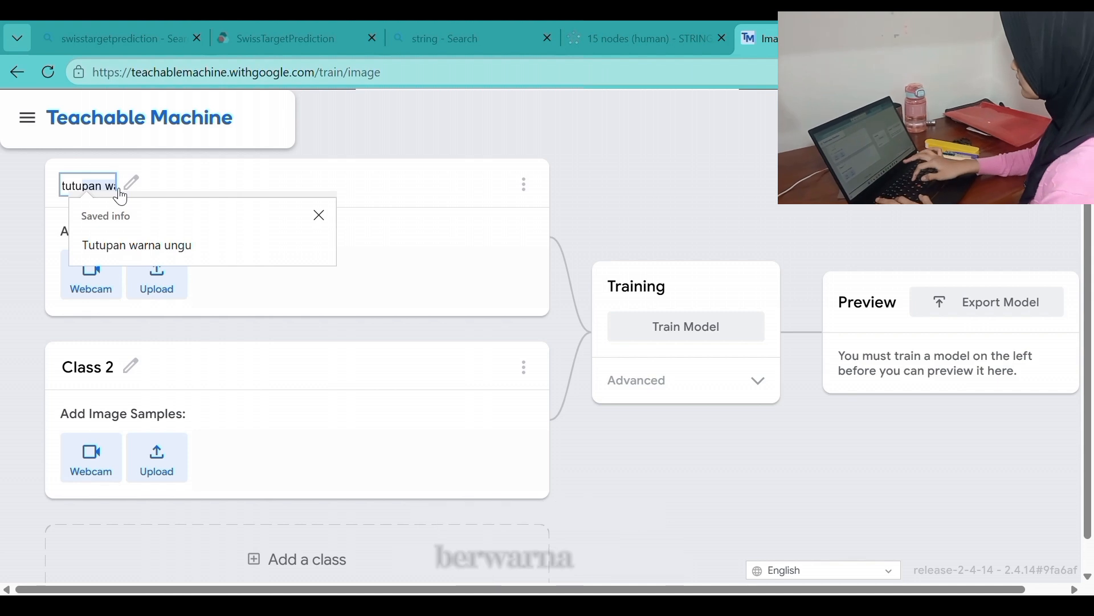
{"action": "left_click", "coordinate": [135, 244]}
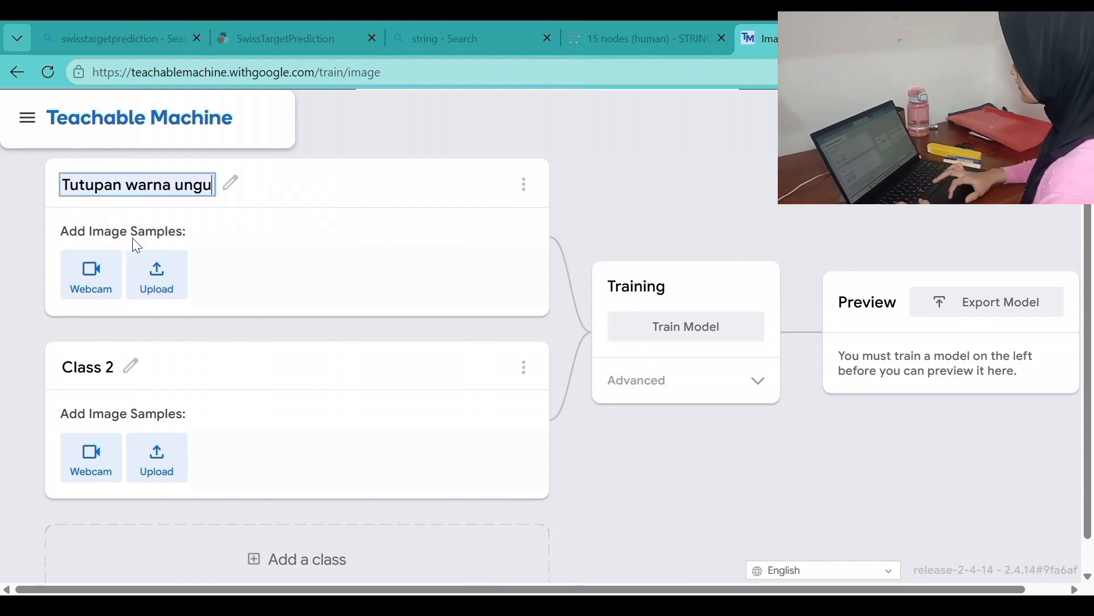
{"action": "left_click", "coordinate": [122, 186]}
{"action": "key", "text": "BackSpace"}
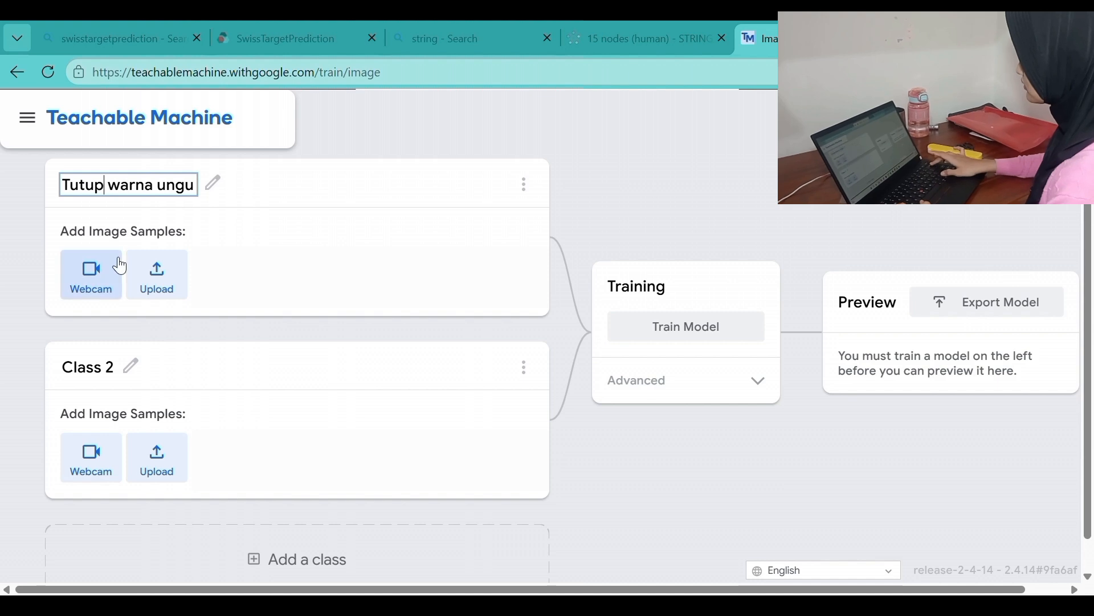
Record 20 webcam image samples of the purple-capped object for Tutup warna ungu, then close the webcam capture
{"action": "left_click", "coordinate": [120, 266]}
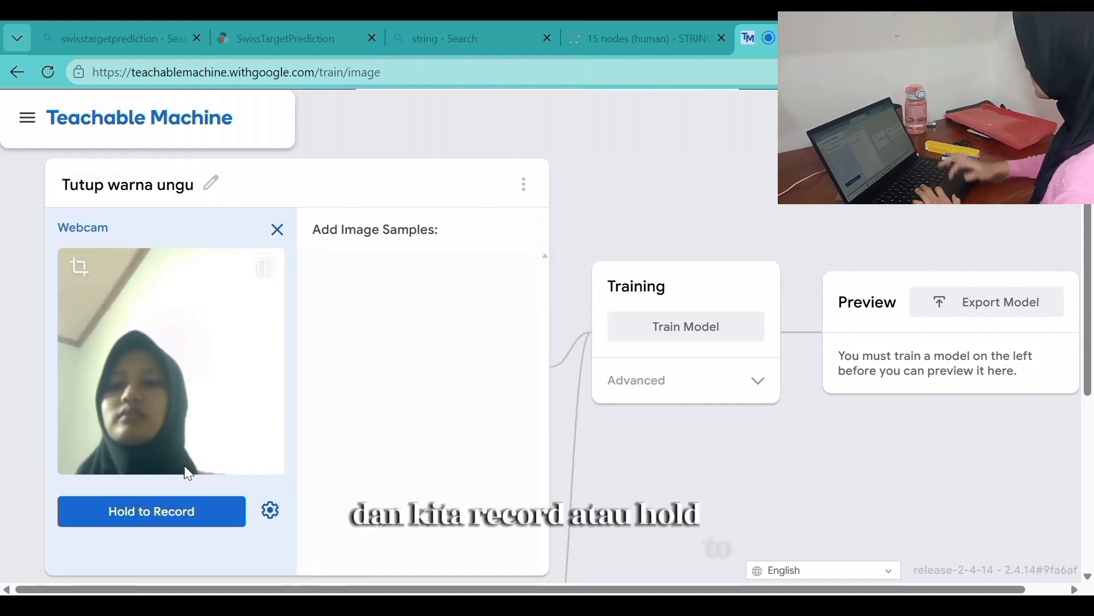
{"action": "left_click_drag", "start_coordinate": [212, 531], "coordinate": [208, 529]}
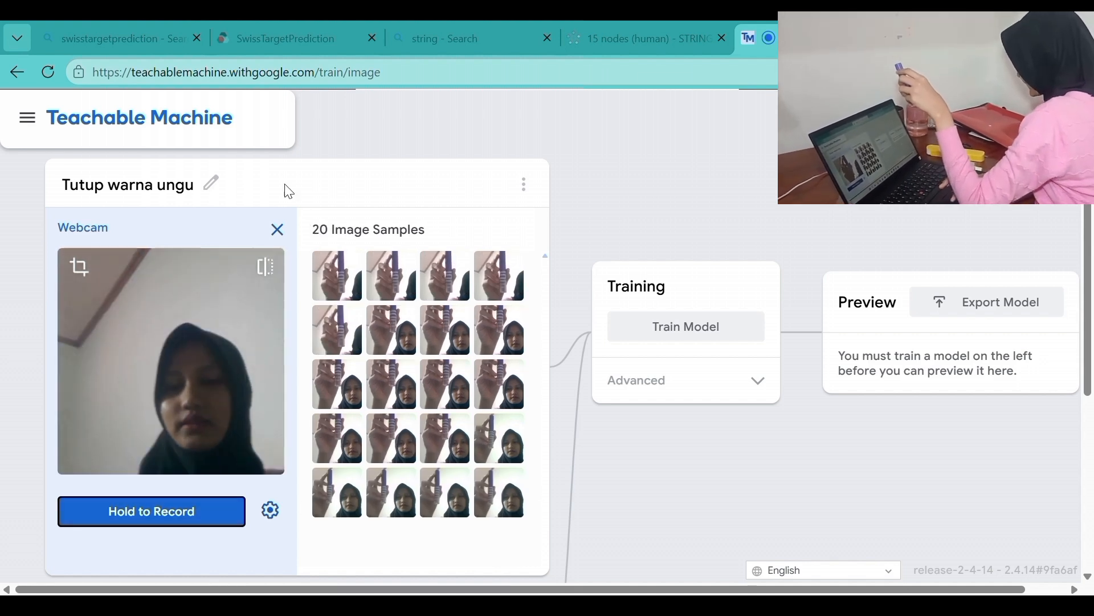
{"action": "left_click", "coordinate": [276, 229]}
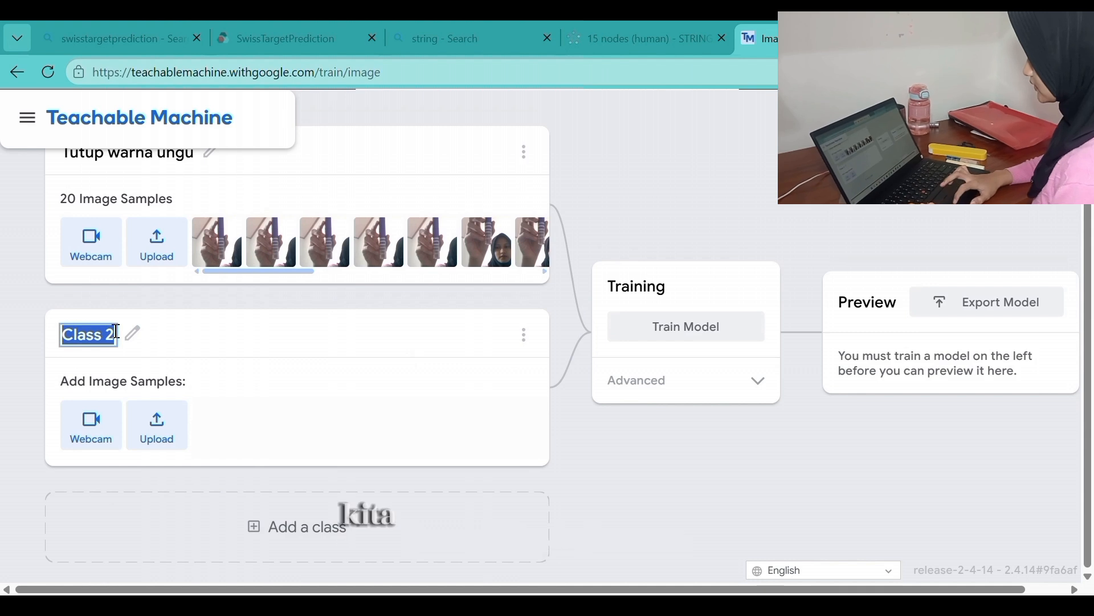
Rename Class 2 as "Tutup warna biru"
{"action": "key", "text": "BackSpace"}
{"action": "type", "text": "Tutupan w"}
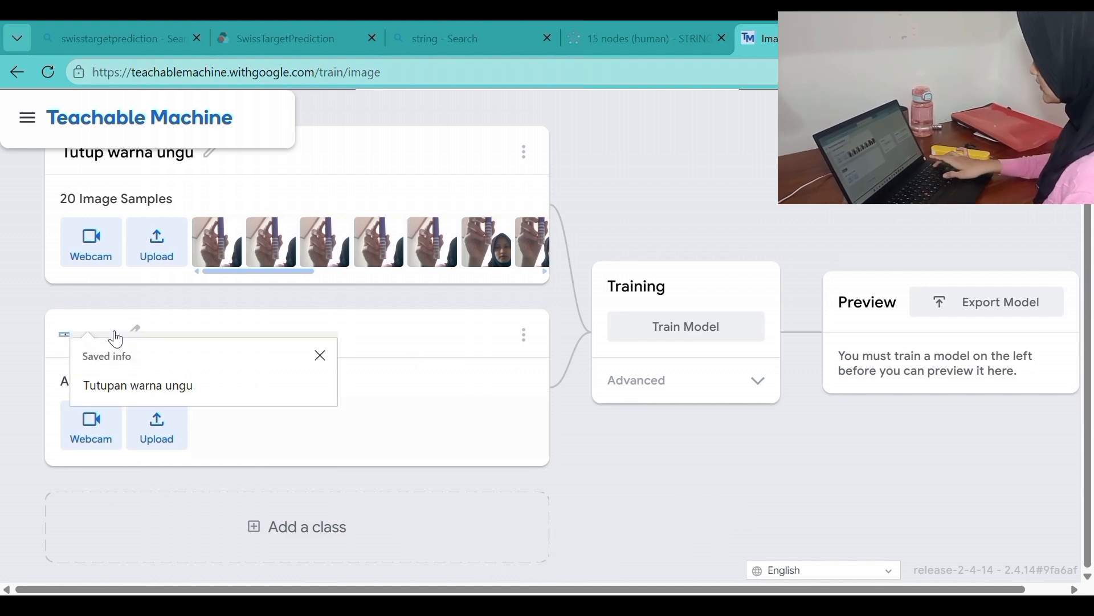
{"action": "key", "text": "BackSpace"}
{"action": "key", "text": "BackSpace"}
{"action": "key", "text": "BackSpace"}
{"action": "key", "text": "BackSpace"}
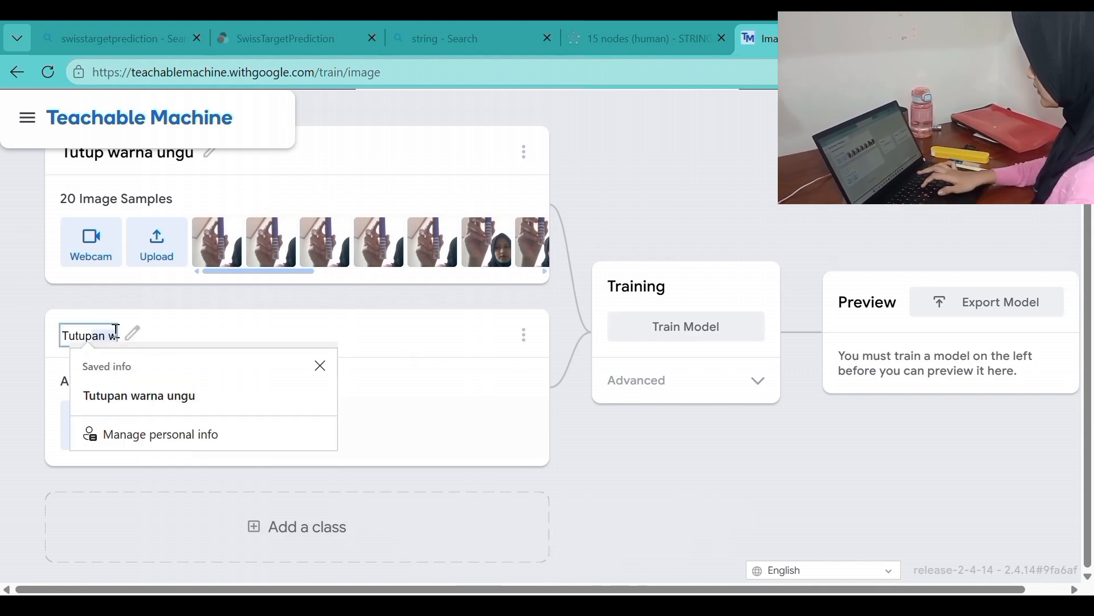
{"action": "type", "text": "warna biru"}
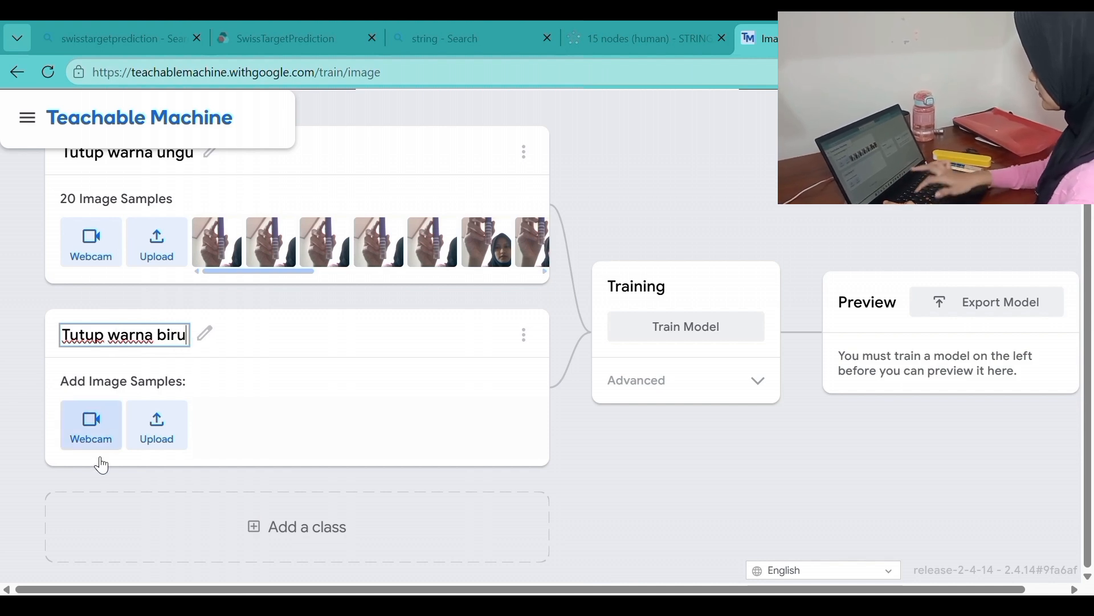
Record slightly more than 20 webcam image samples of the blue-capped object for the Tutup warna biru class
{"action": "left_click", "coordinate": [96, 439]}
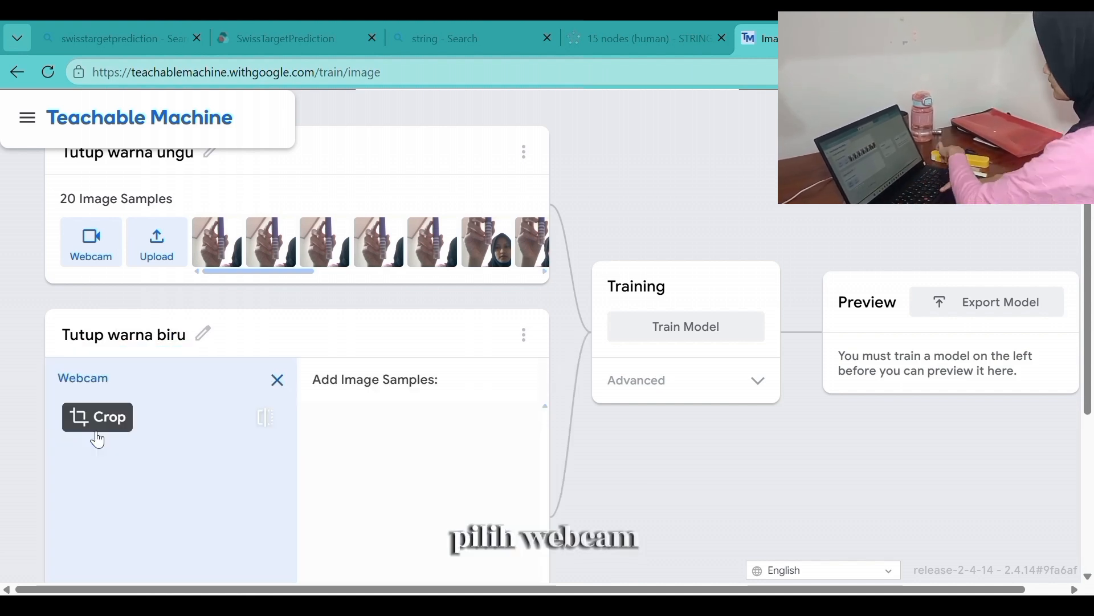
{"action": "scroll", "coordinate": [197, 396], "scroll_direction": "down", "scroll_amount": 3}
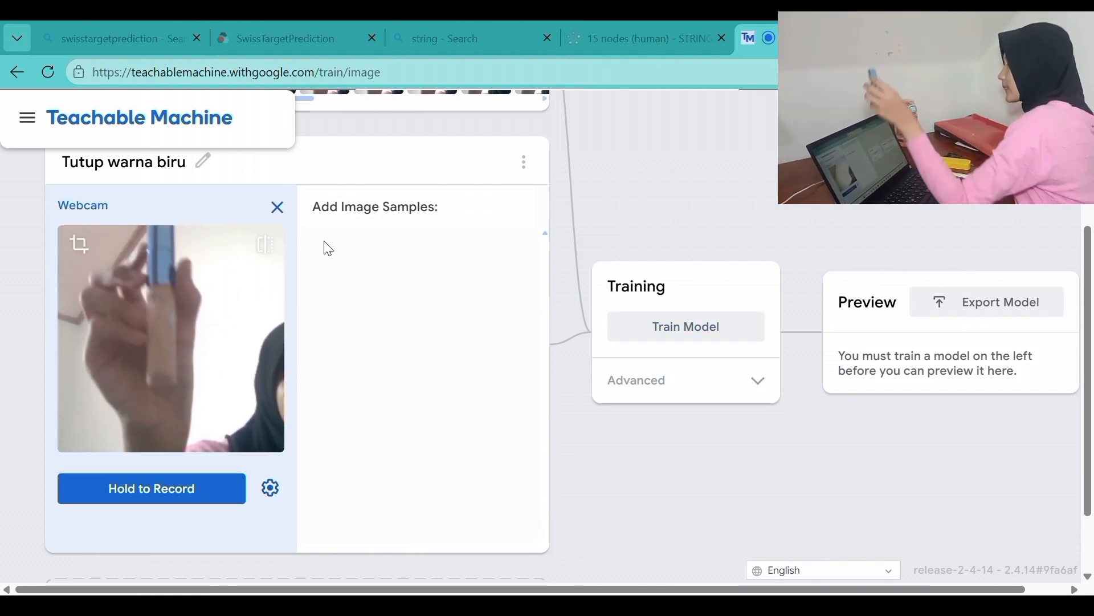
{"action": "left_click", "coordinate": [188, 494]}
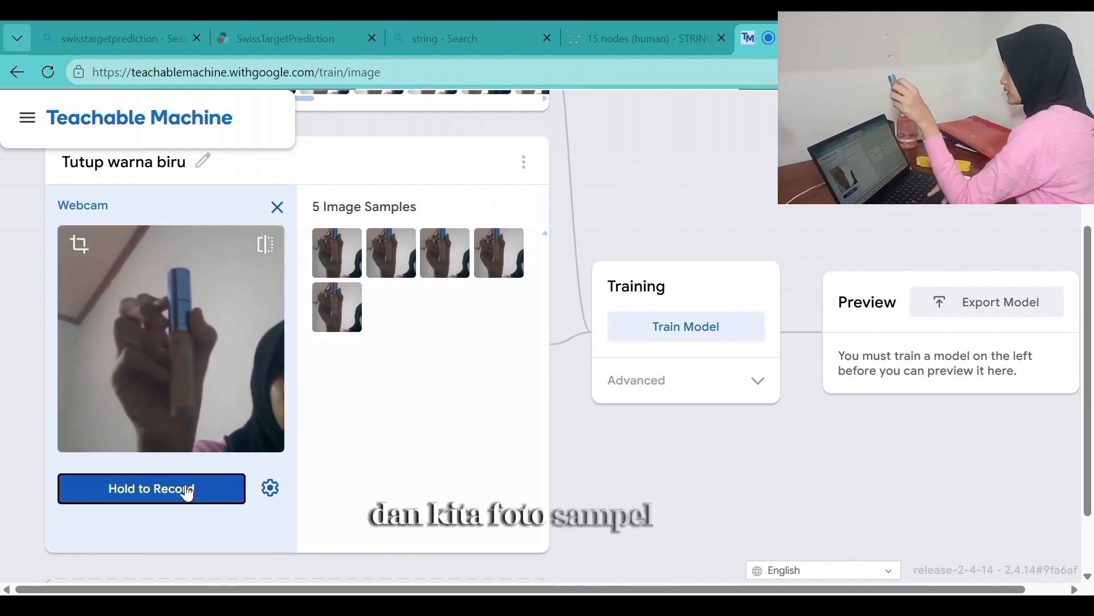
{"action": "left_click", "coordinate": [188, 494]}
{"action": "left_click", "coordinate": [188, 493]}
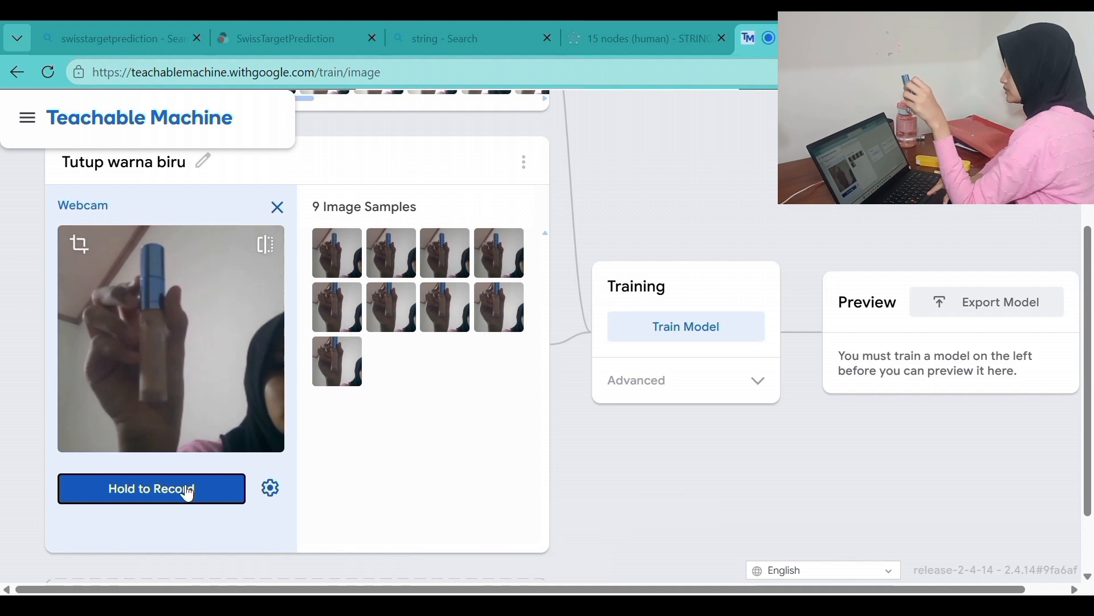
{"action": "left_click", "coordinate": [188, 494]}
{"action": "left_click", "coordinate": [189, 493]}
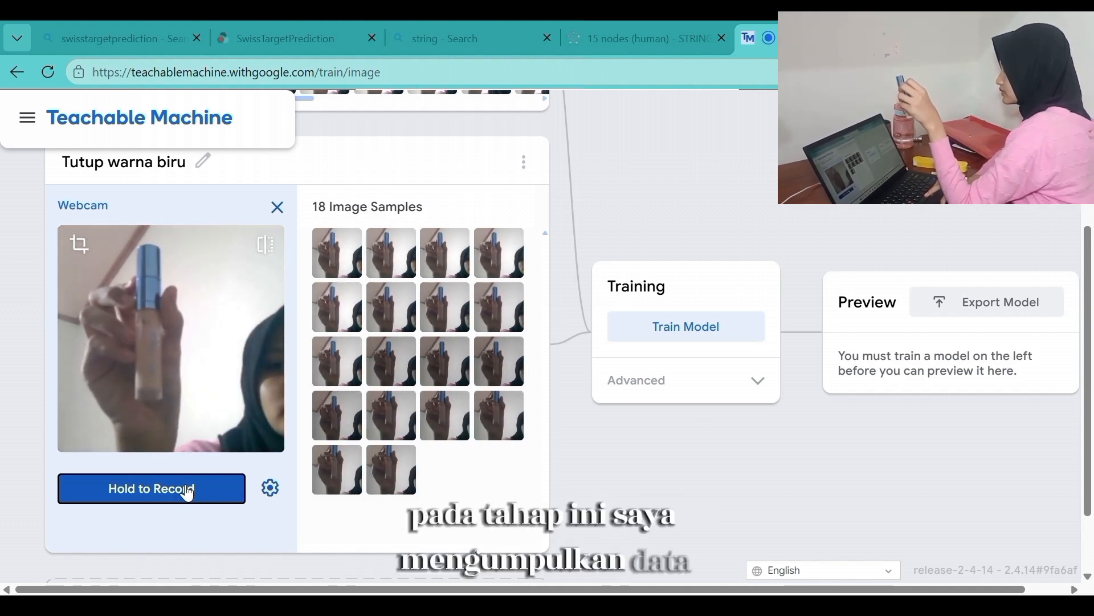
{"action": "left_click", "coordinate": [189, 494]}
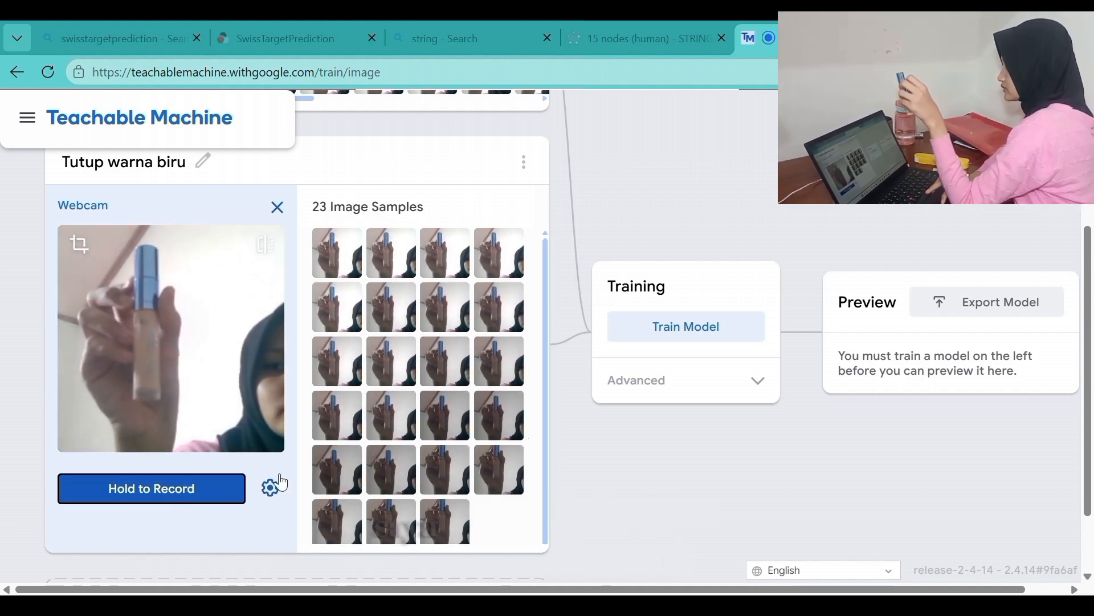
Delete the last three image samples of Tutup warna biru to leave 20 samples
{"action": "left_click", "coordinate": [437, 514]}
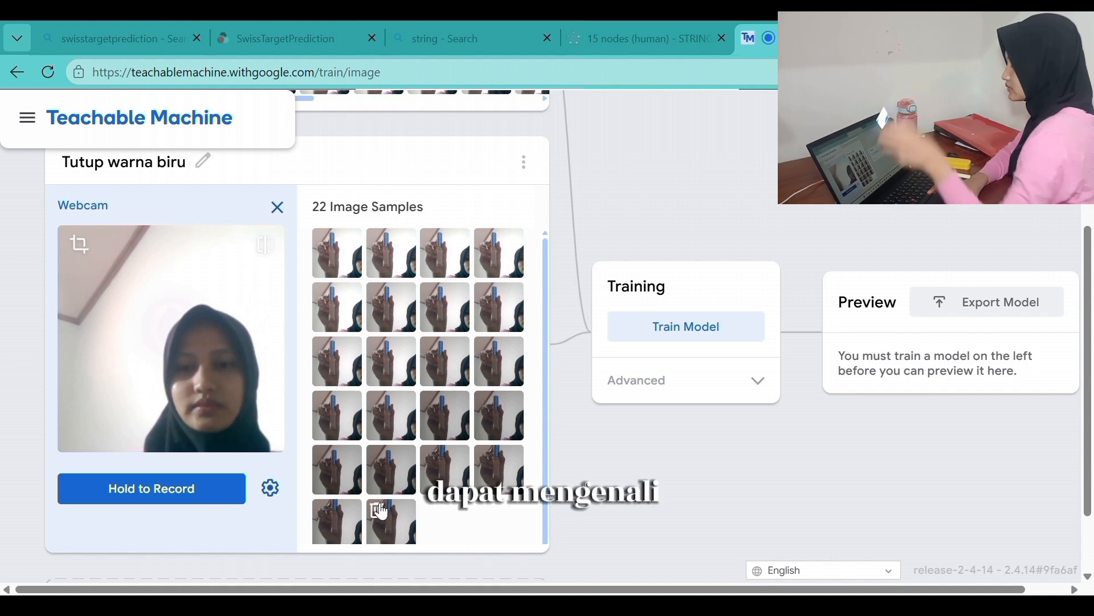
{"action": "left_click", "coordinate": [322, 512]}
{"action": "left_click", "coordinate": [319, 515]}
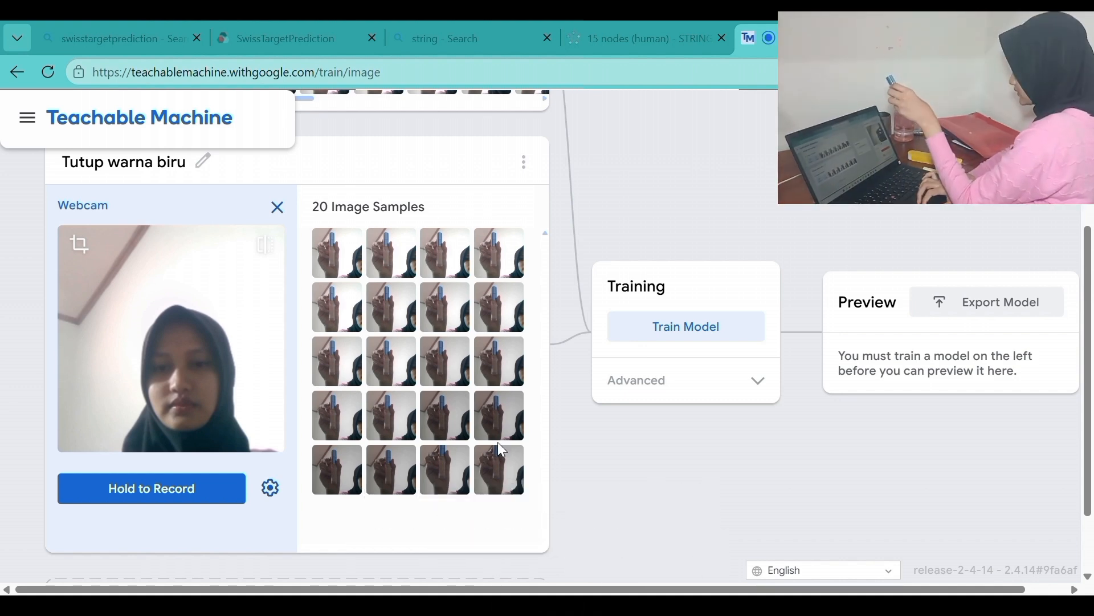
Train the image model on both cap-colour classes and bring up the live preview's output
{"action": "scroll", "coordinate": [649, 398], "scroll_direction": "down", "scroll_amount": 2}
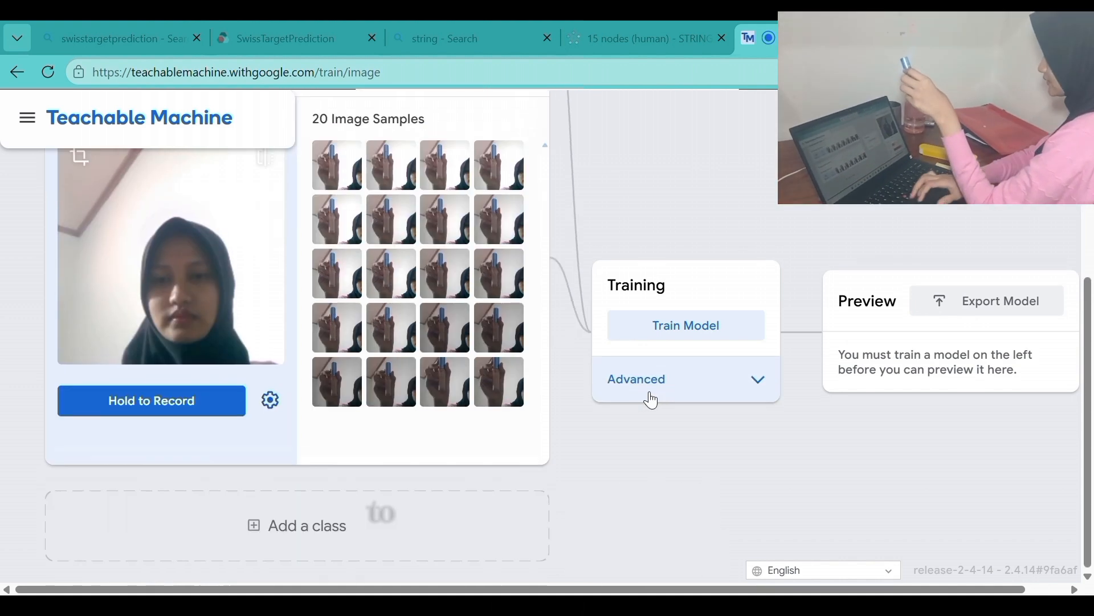
{"action": "left_click", "coordinate": [680, 327]}
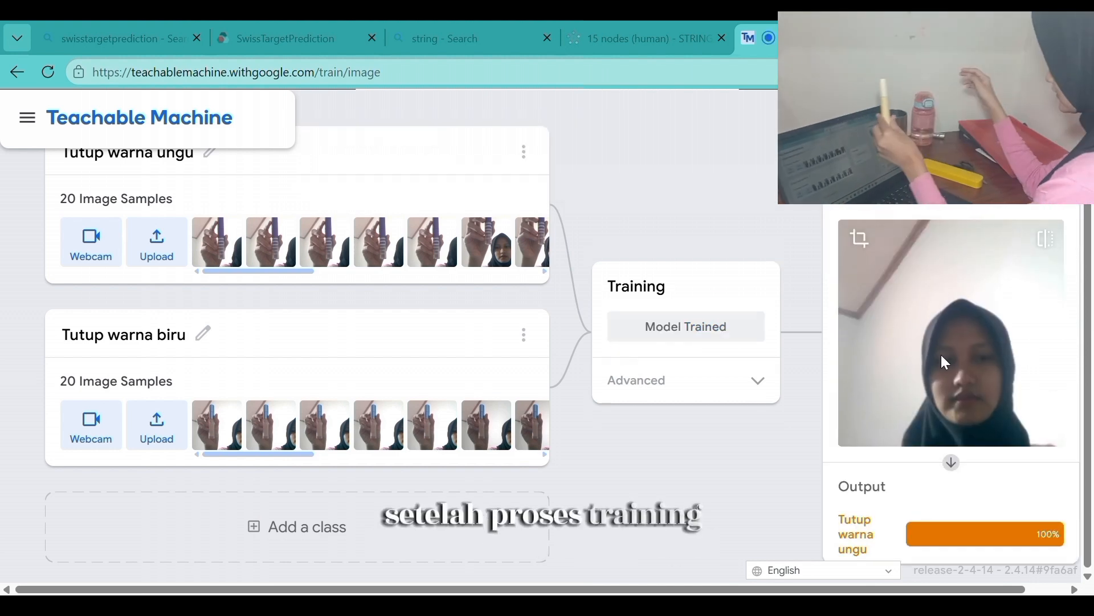
{"action": "scroll", "coordinate": [992, 412], "scroll_direction": "down", "scroll_amount": 2}
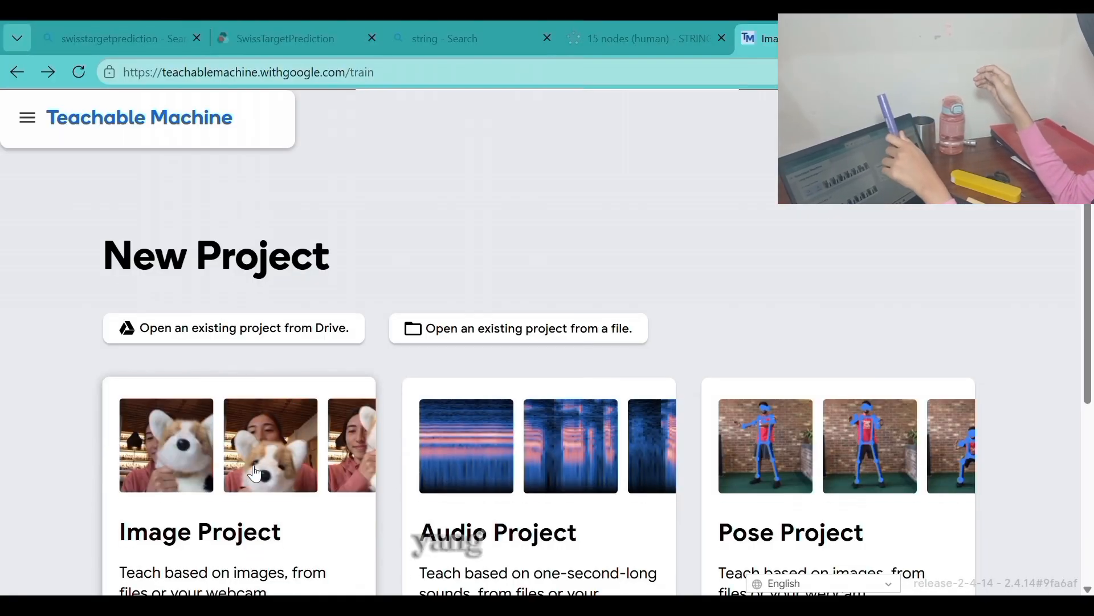
Start an audio project and set the Background Noise microphone recording duration to 22 seconds
{"action": "scroll", "coordinate": [268, 456], "scroll_direction": "down", "scroll_amount": 2}
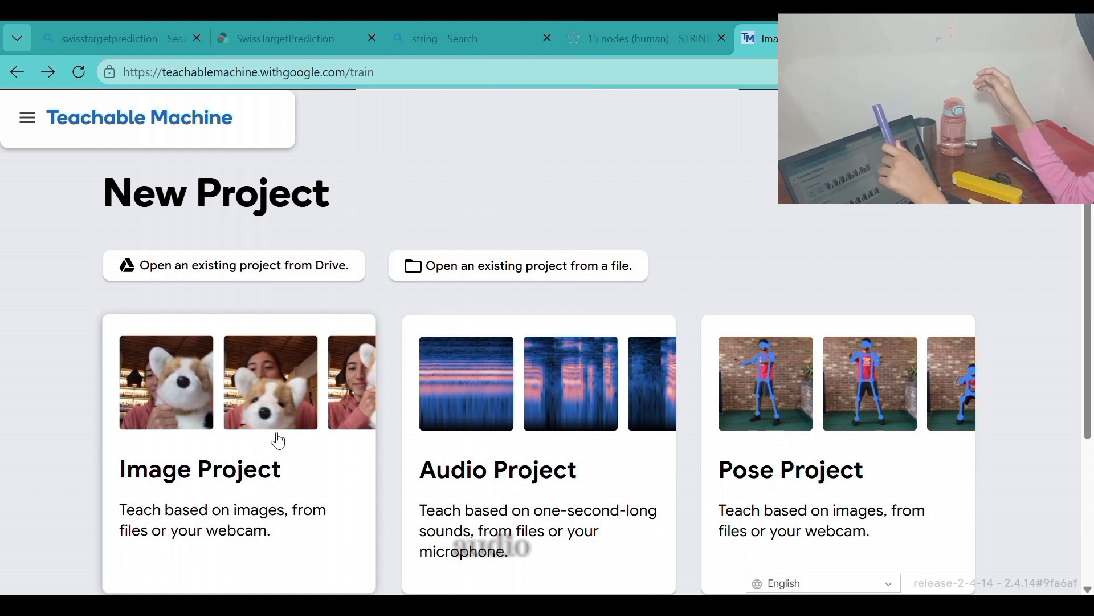
{"action": "left_click", "coordinate": [583, 353]}
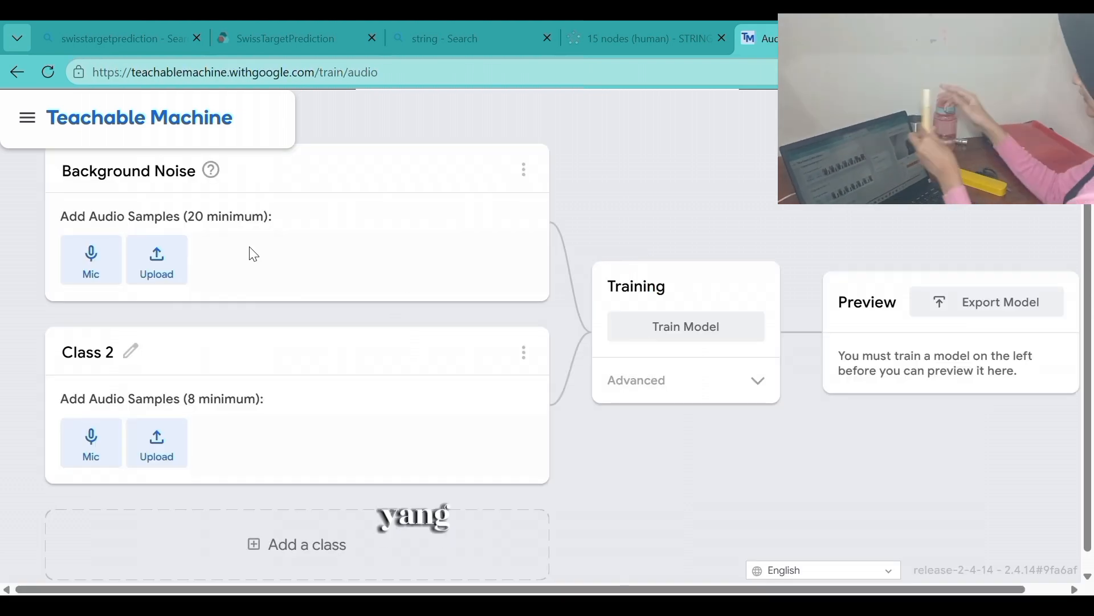
{"action": "left_click", "coordinate": [91, 256]}
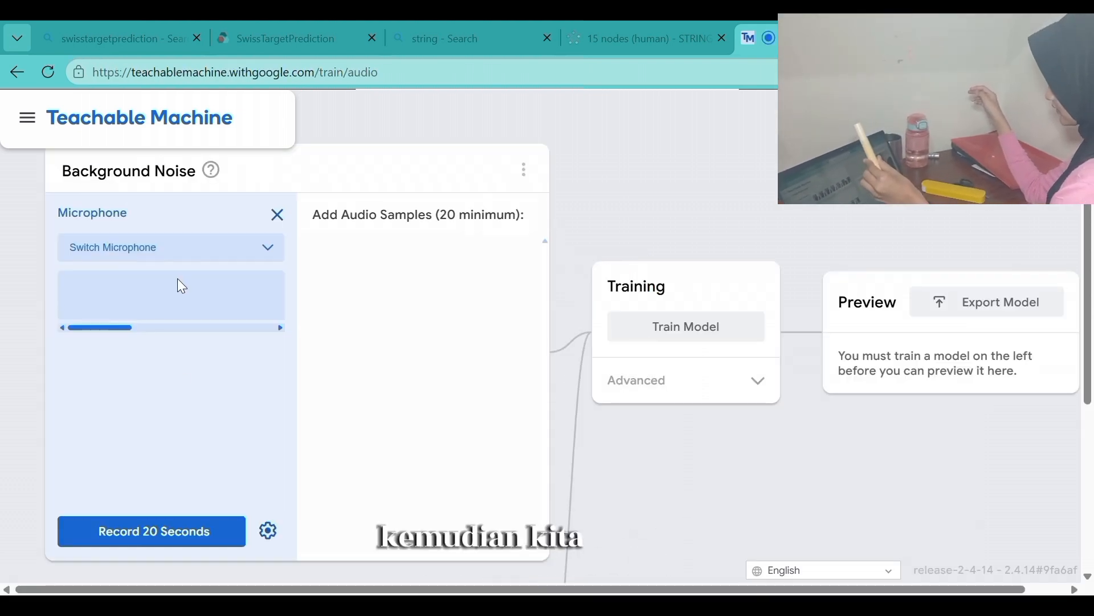
{"action": "left_click", "coordinate": [268, 530]}
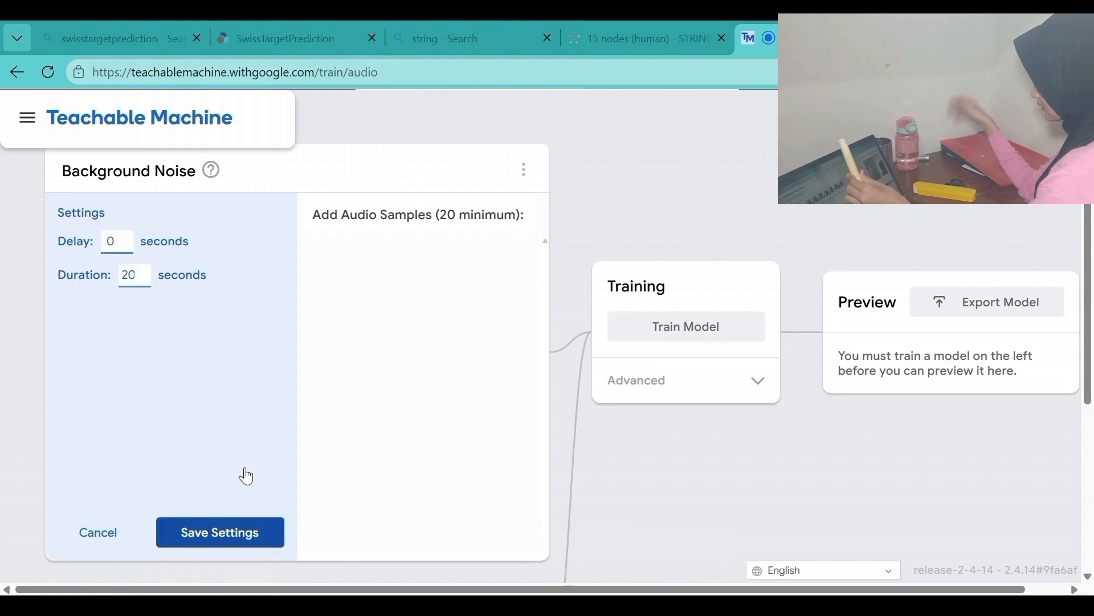
{"action": "left_click", "coordinate": [141, 272]}
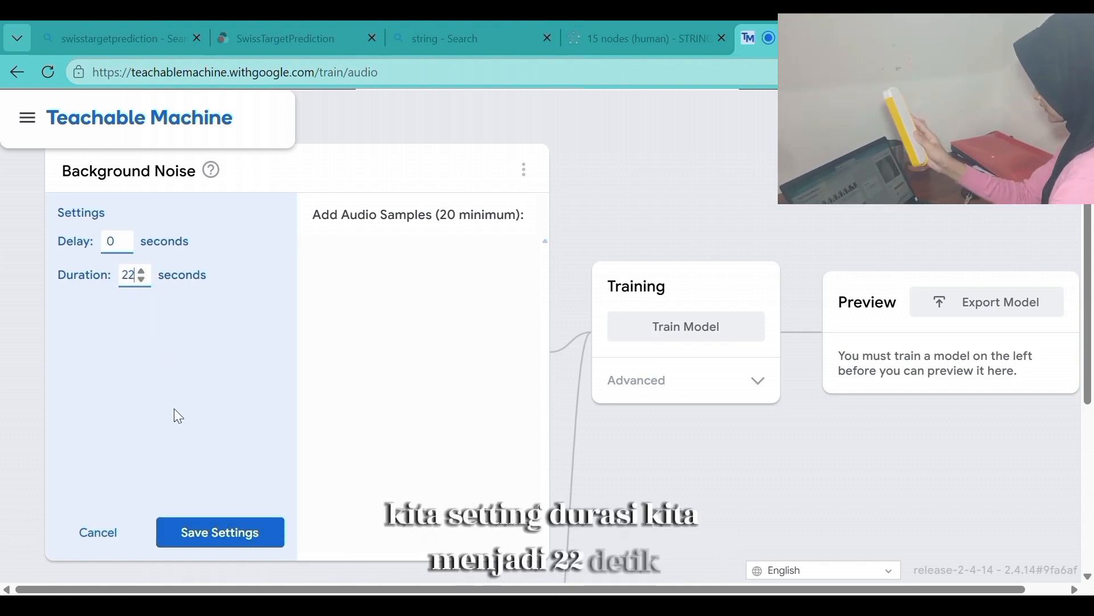
{"action": "left_click", "coordinate": [237, 534]}
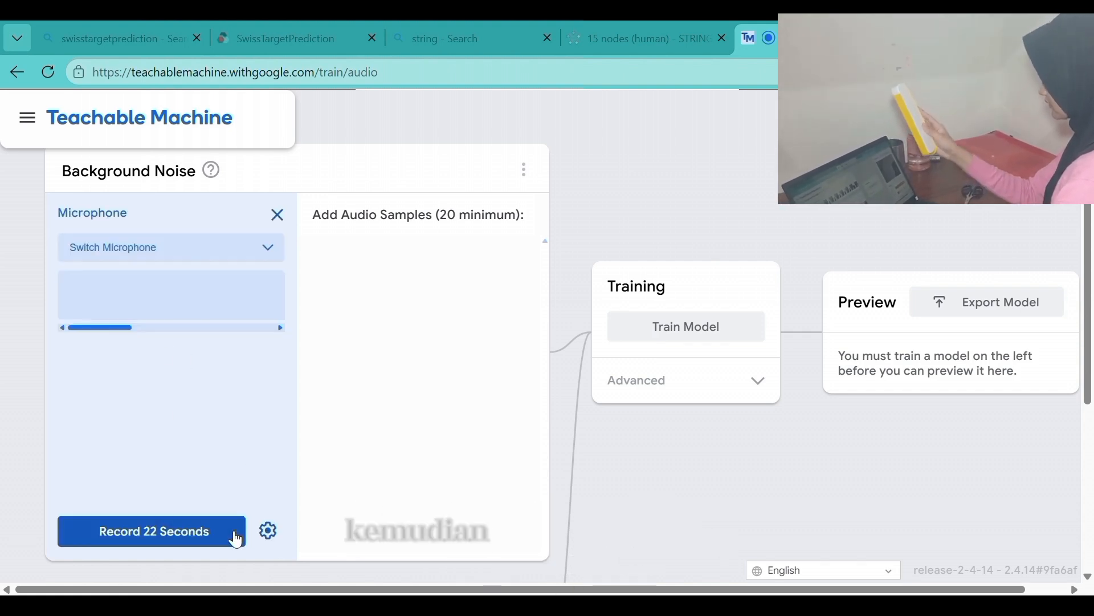
Record the 22-second Background Noise clip, extract its samples, and delete the last one to leave 20
{"action": "left_click", "coordinate": [174, 533]}
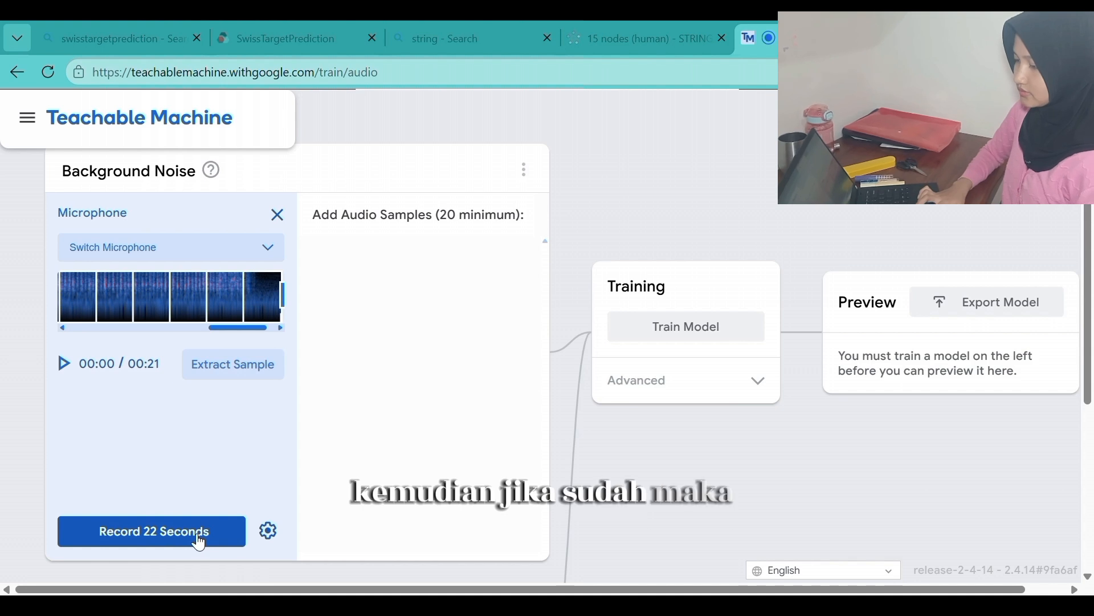
{"action": "left_click", "coordinate": [267, 369]}
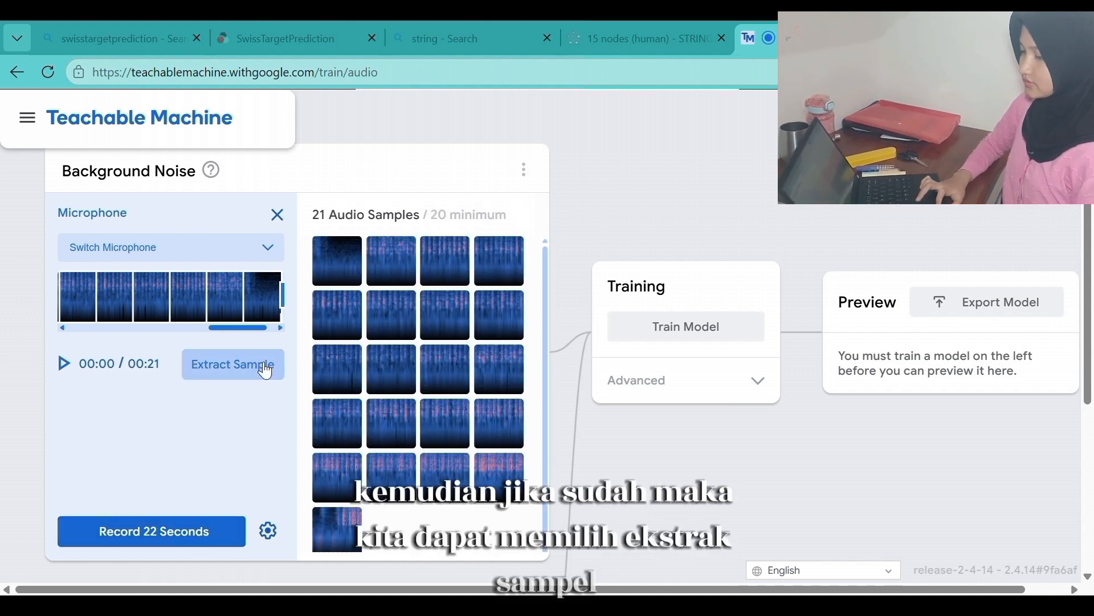
{"action": "mouse_move", "coordinate": [326, 524]}
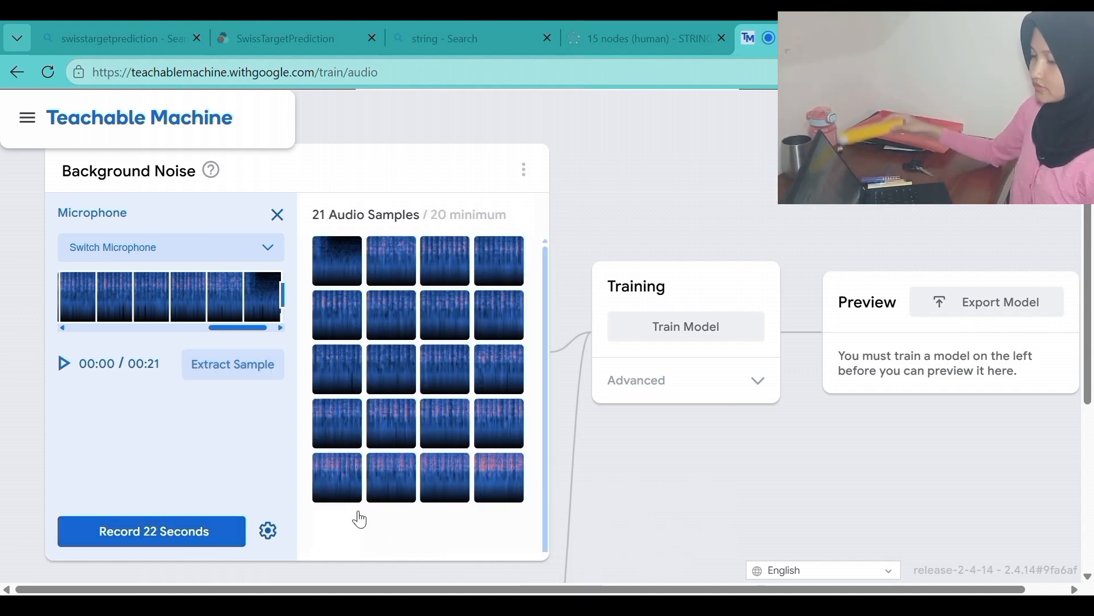
Rename the audio project's Class 2 as "suara 2"
{"action": "scroll", "coordinate": [360, 520], "scroll_direction": "down", "scroll_amount": 5}
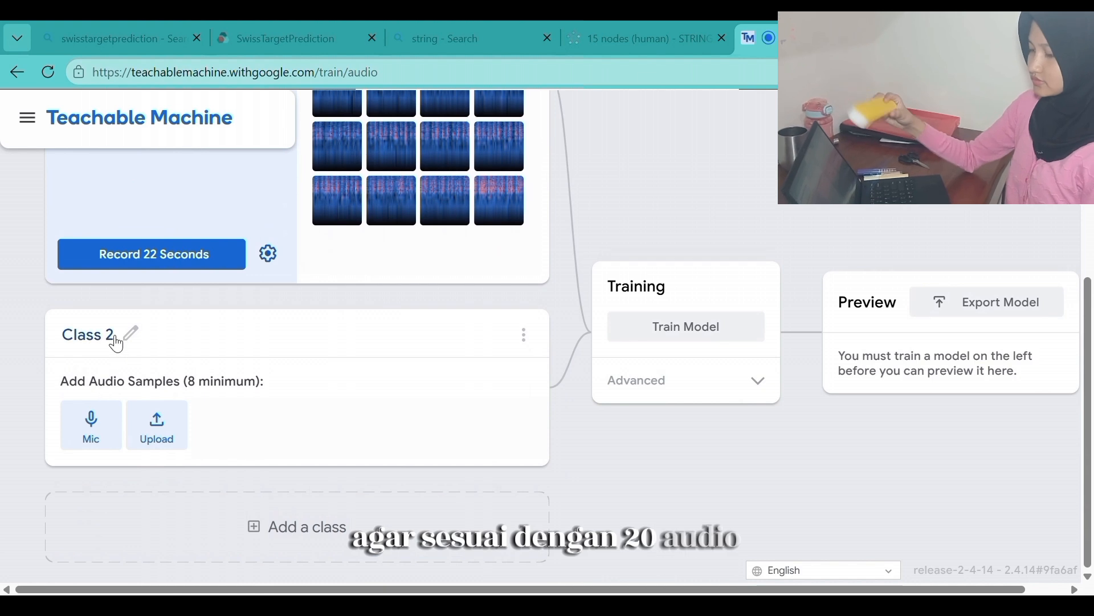
{"action": "left_click", "coordinate": [117, 344]}
{"action": "key", "text": "BackSpace"}
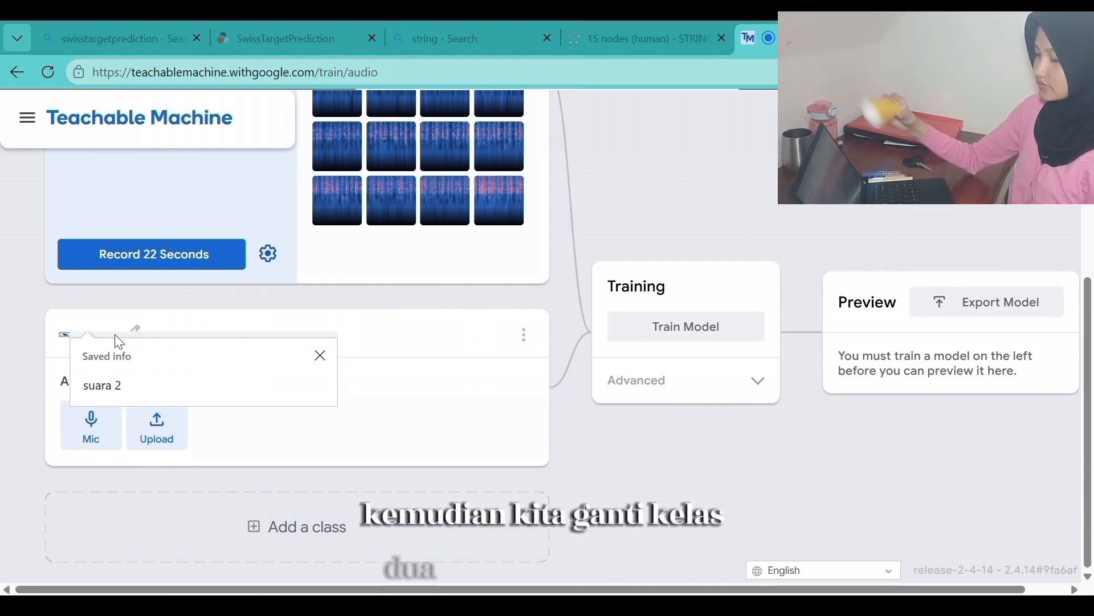
{"action": "type", "text": "Suara 2"}
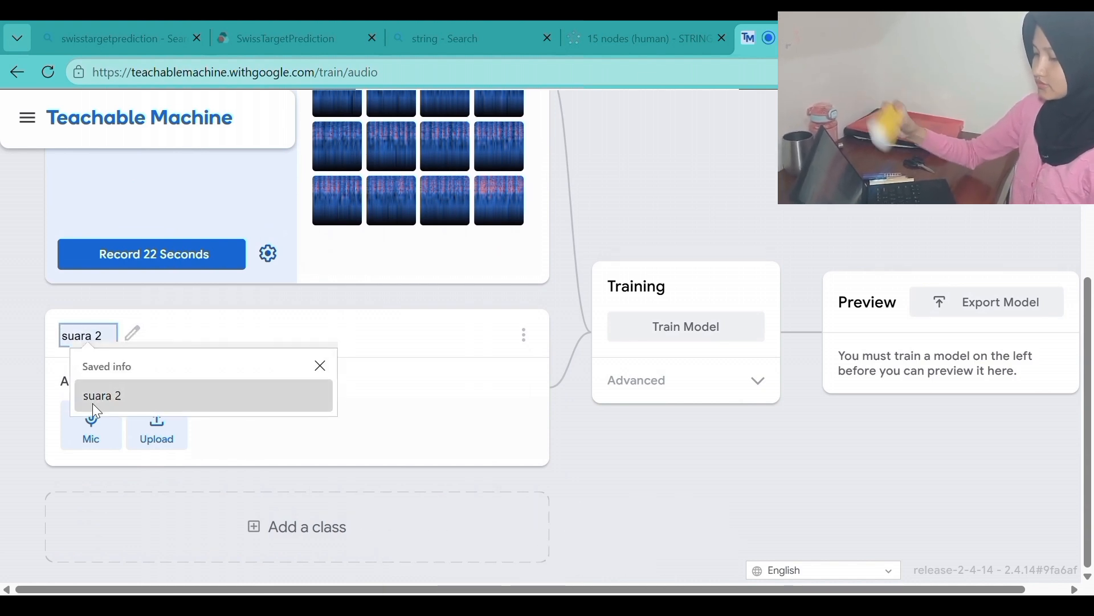
{"action": "left_click", "coordinate": [92, 399]}
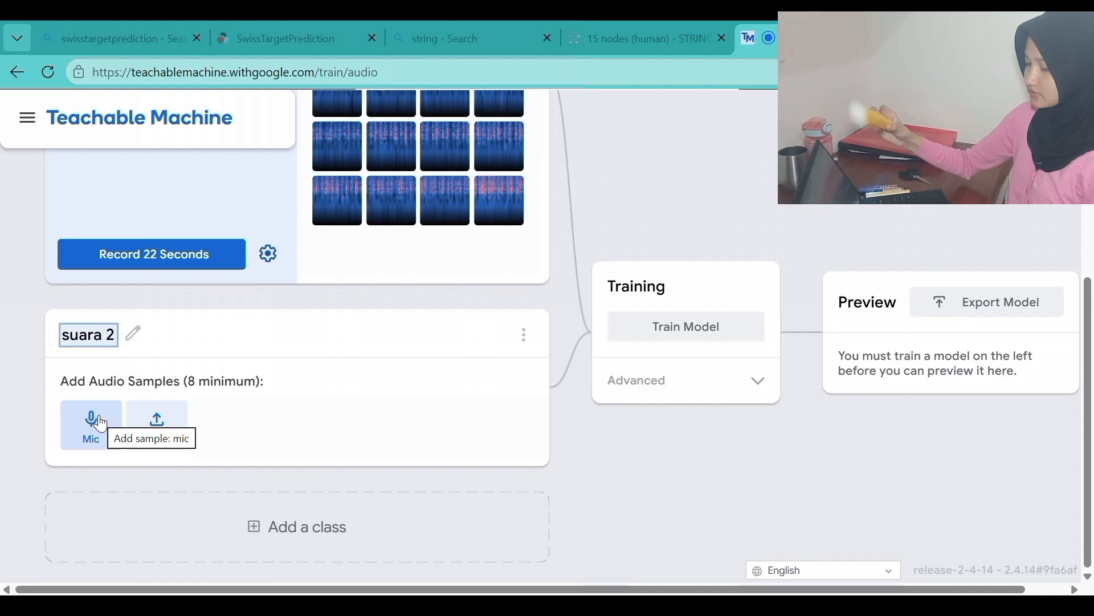
Record about 20 seconds of microphone audio for the suara 2 class and extract it into samples
{"action": "left_click", "coordinate": [100, 424]}
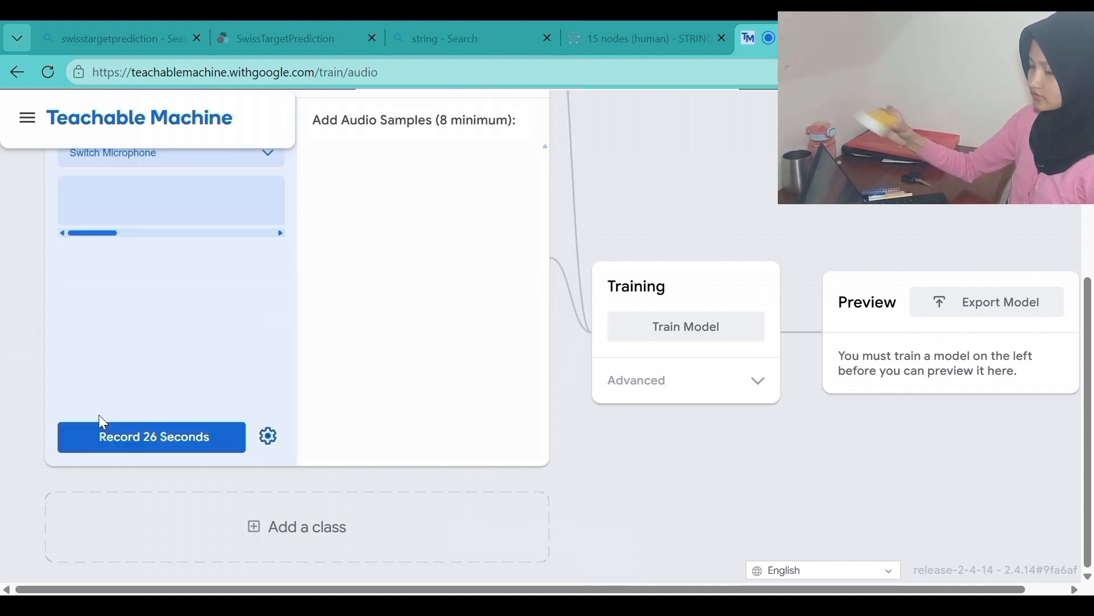
{"action": "left_click", "coordinate": [131, 432]}
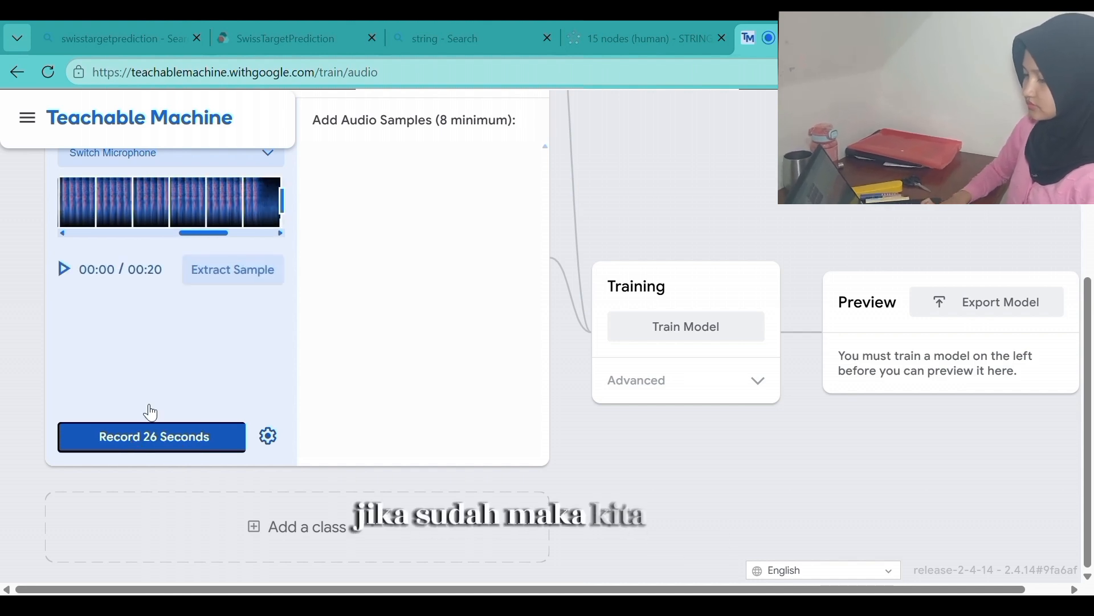
{"action": "left_click", "coordinate": [231, 272]}
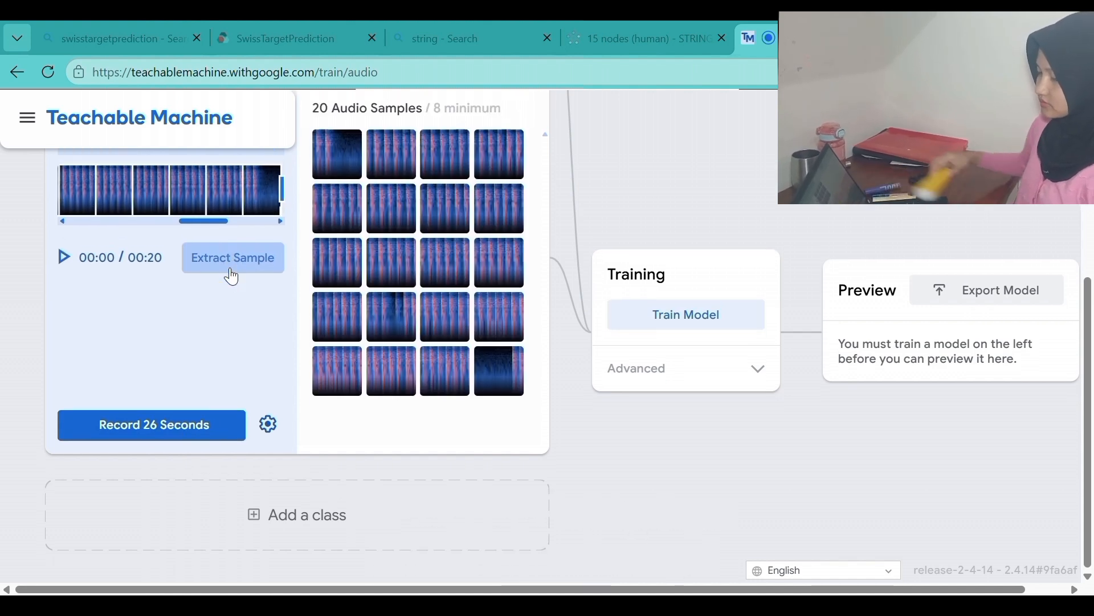
Train the audio model on the Background Noise and suara 2 classes
{"action": "scroll", "coordinate": [230, 275], "scroll_direction": "up", "scroll_amount": 5}
{"action": "scroll", "coordinate": [232, 275], "scroll_direction": "down", "scroll_amount": 2}
{"action": "left_click", "coordinate": [676, 324]}
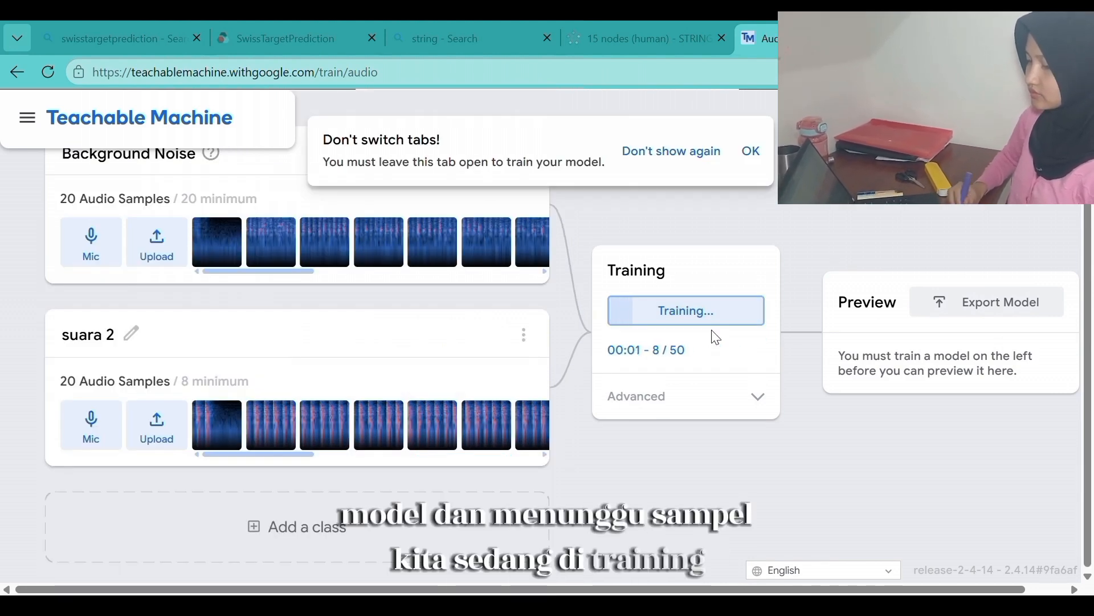
{"action": "scroll", "coordinate": [716, 338], "scroll_direction": "up", "scroll_amount": 1}
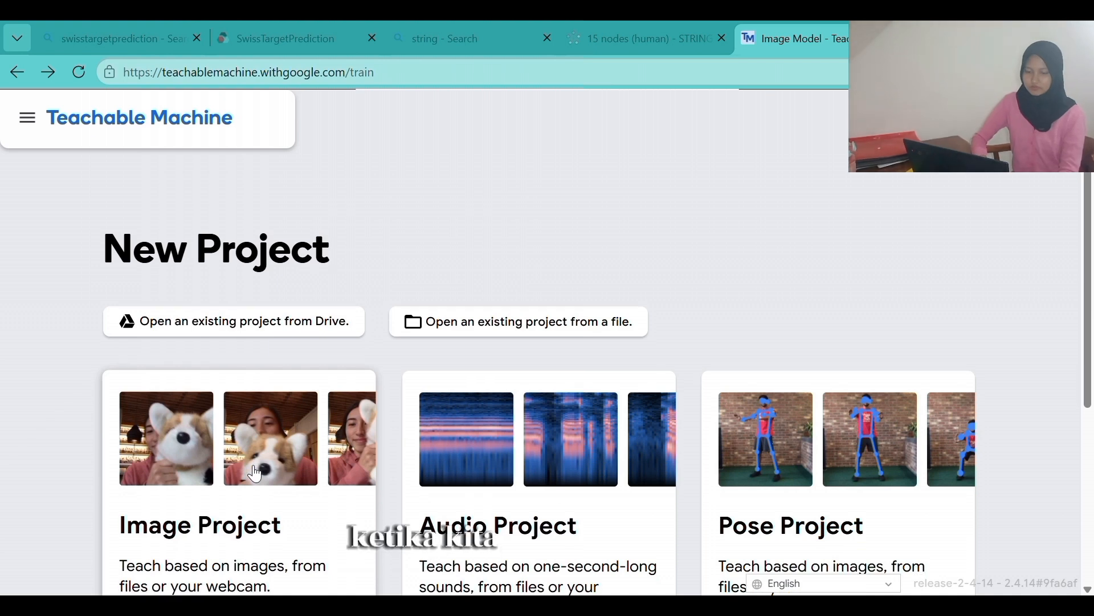
Start a pose project and rename its Class 1 as "Pose 1"
{"action": "scroll", "coordinate": [273, 445], "scroll_direction": "down", "scroll_amount": 1}
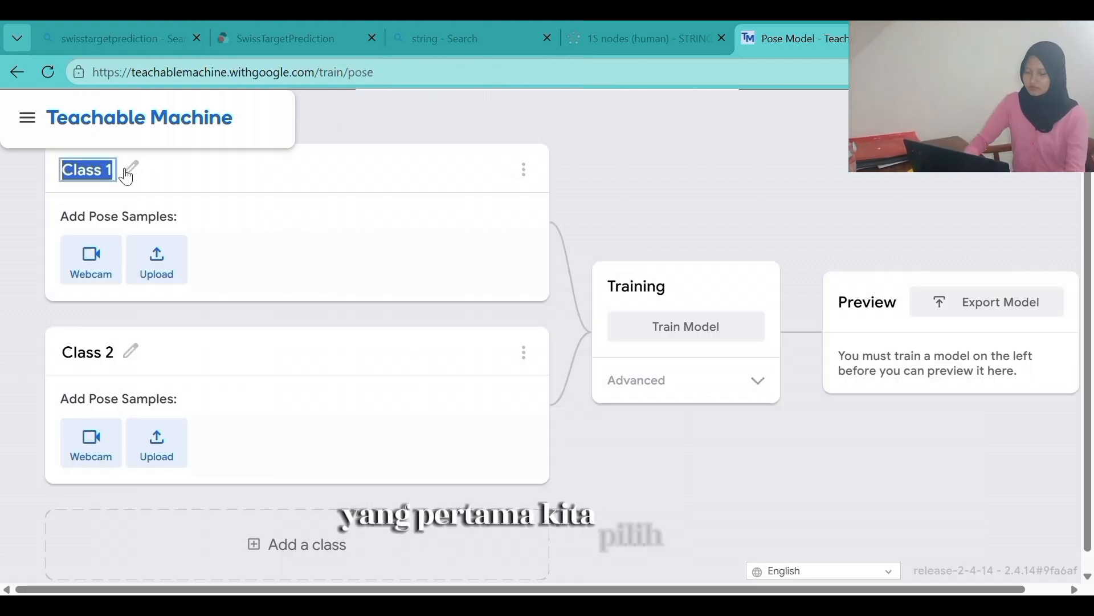
{"action": "type", "text": "Pose 1"}
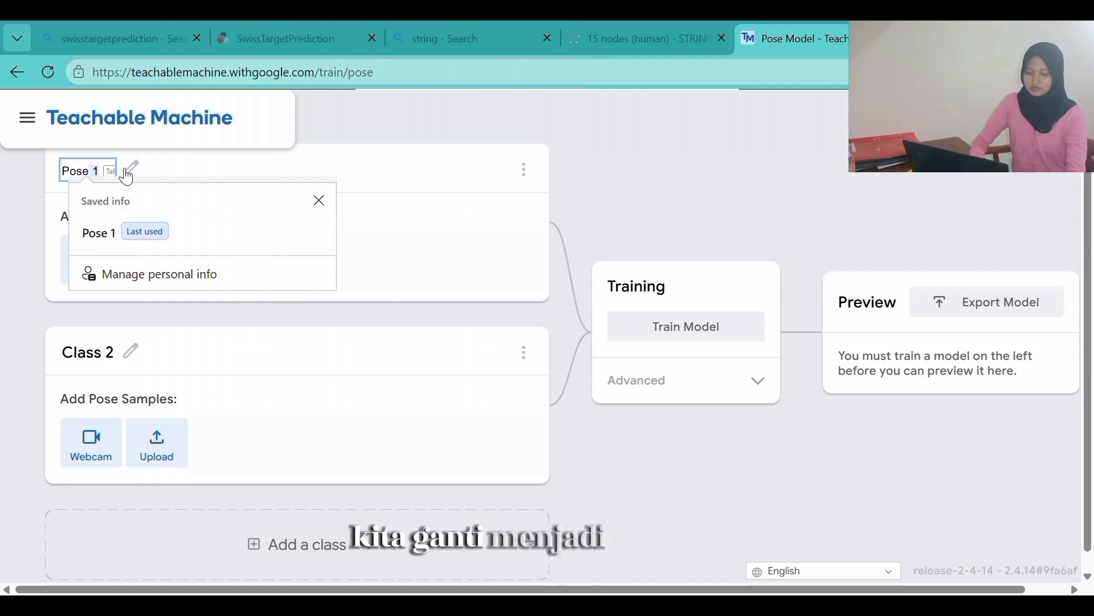
{"action": "left_click", "coordinate": [128, 230]}
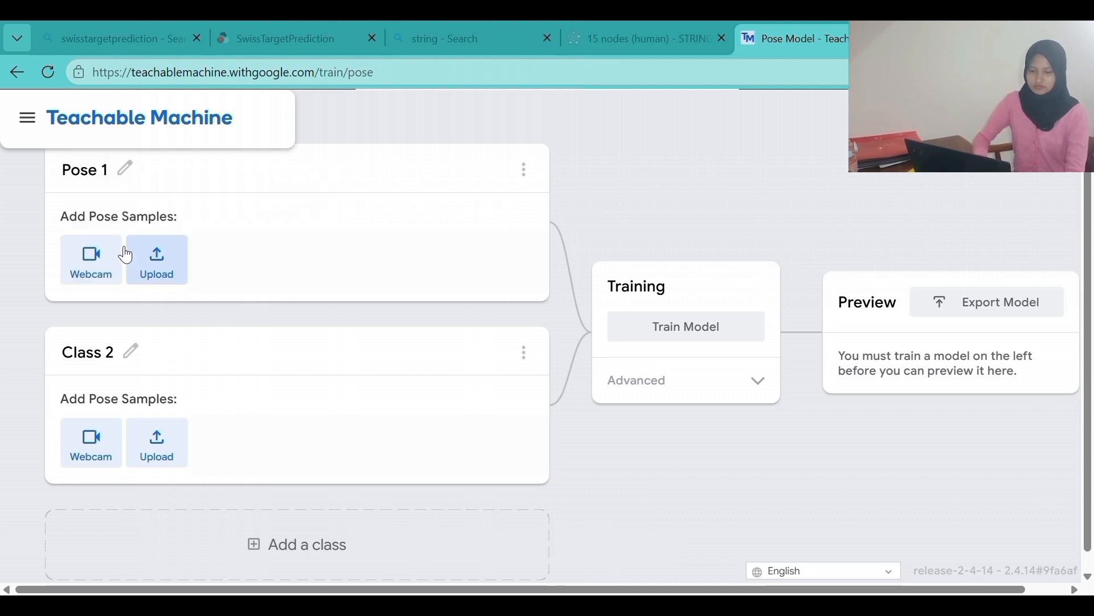
Record two webcam samples of the first pose for the Pose 1 class and close its webcam
{"action": "left_click", "coordinate": [97, 274]}
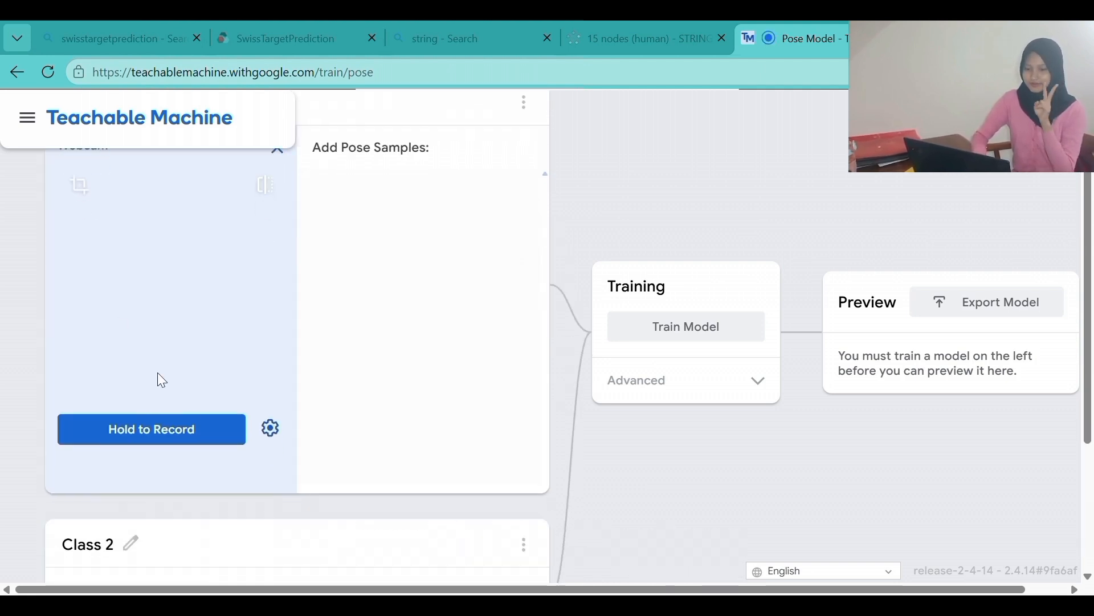
{"action": "left_click_drag", "start_coordinate": [171, 440], "coordinate": [174, 437]}
{"action": "scroll", "coordinate": [229, 191], "scroll_direction": "up", "scroll_amount": 1}
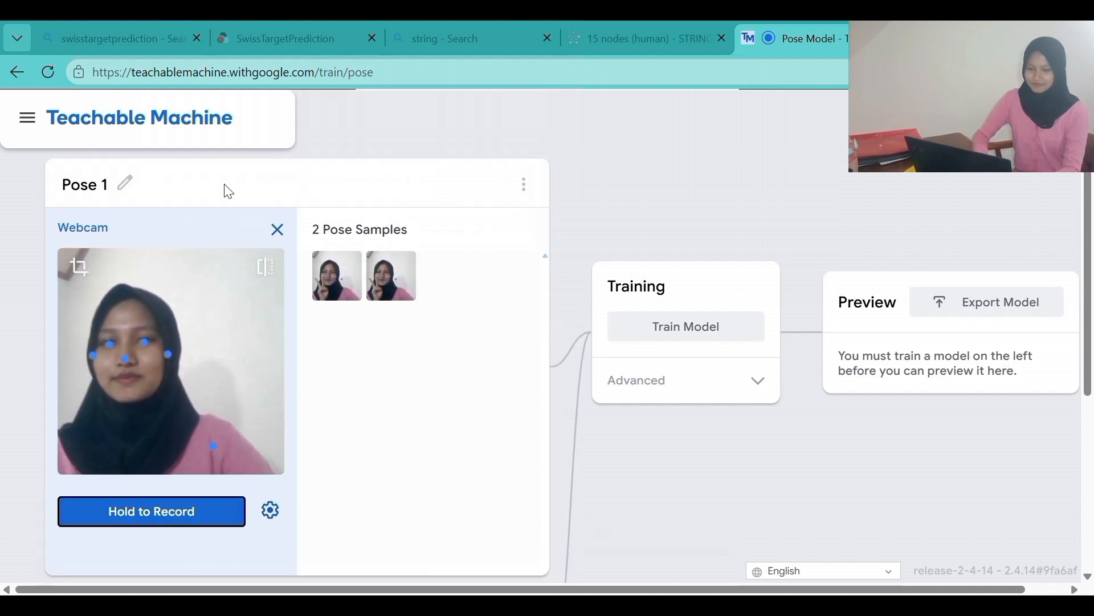
{"action": "left_click", "coordinate": [277, 230]}
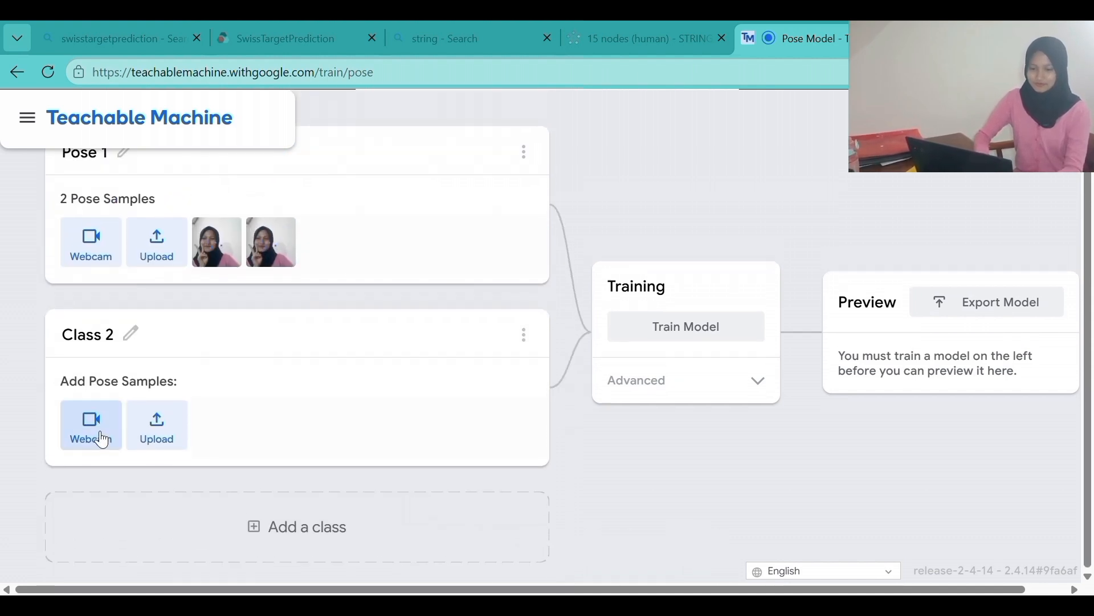
Rename the pose project's Class 2 as "Pose 2"
{"action": "left_click", "coordinate": [131, 341]}
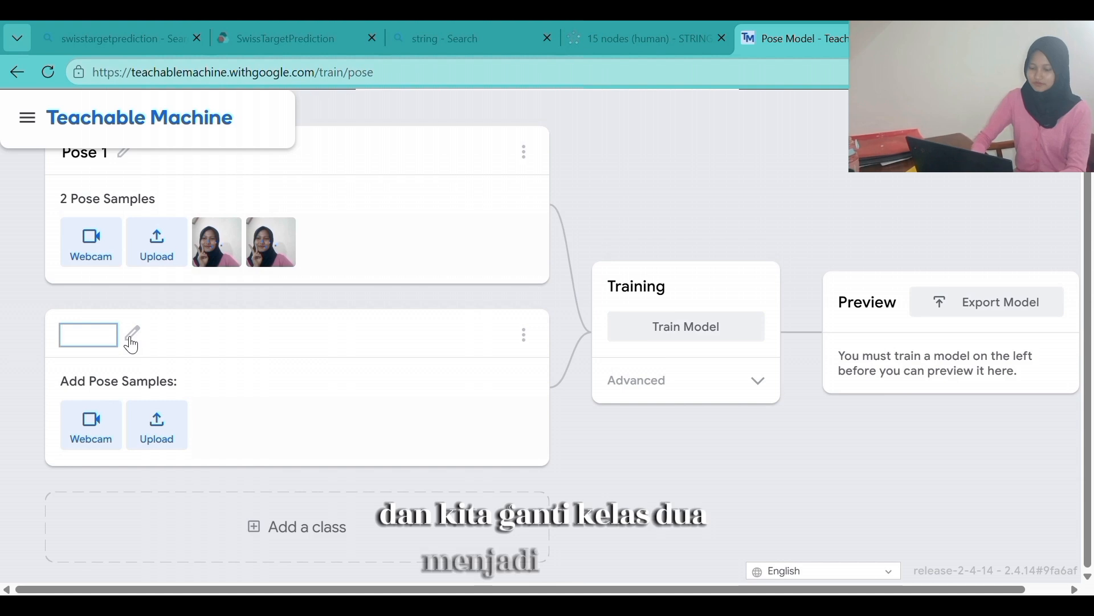
{"action": "type", "text": "Pose 1"}
{"action": "key", "text": "BackSpace"}
{"action": "key", "text": "BackSpace"}
{"action": "key", "text": "BackSpace"}
{"action": "type", "text": "e"}
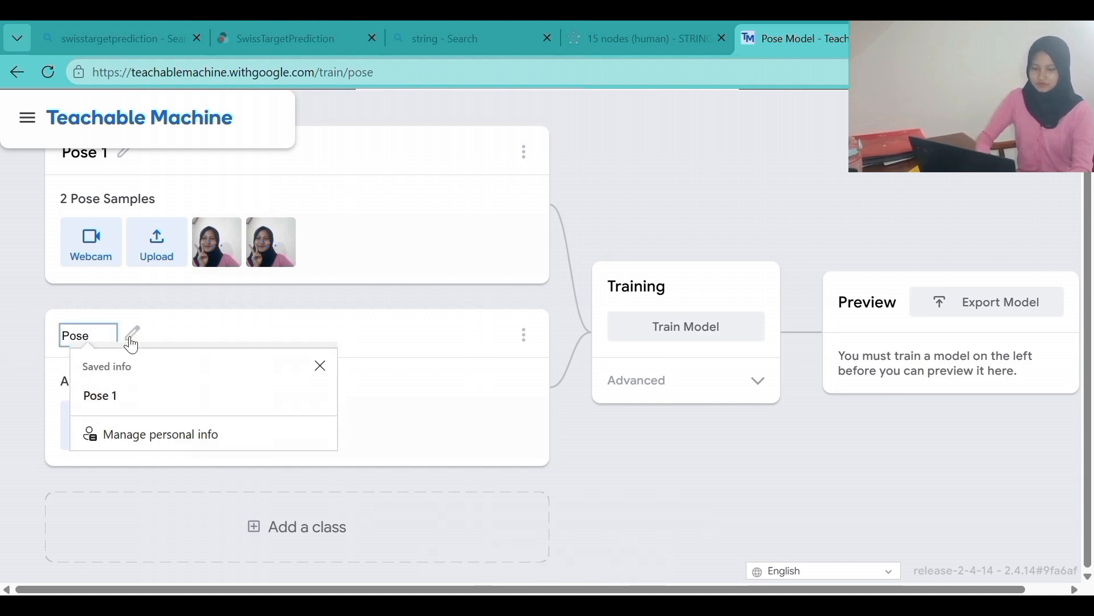
{"action": "type", "text": " 1 2"}
Record webcam samples of the second pose for Pose 2 and delete the third to leave two
{"action": "left_click", "coordinate": [92, 419]}
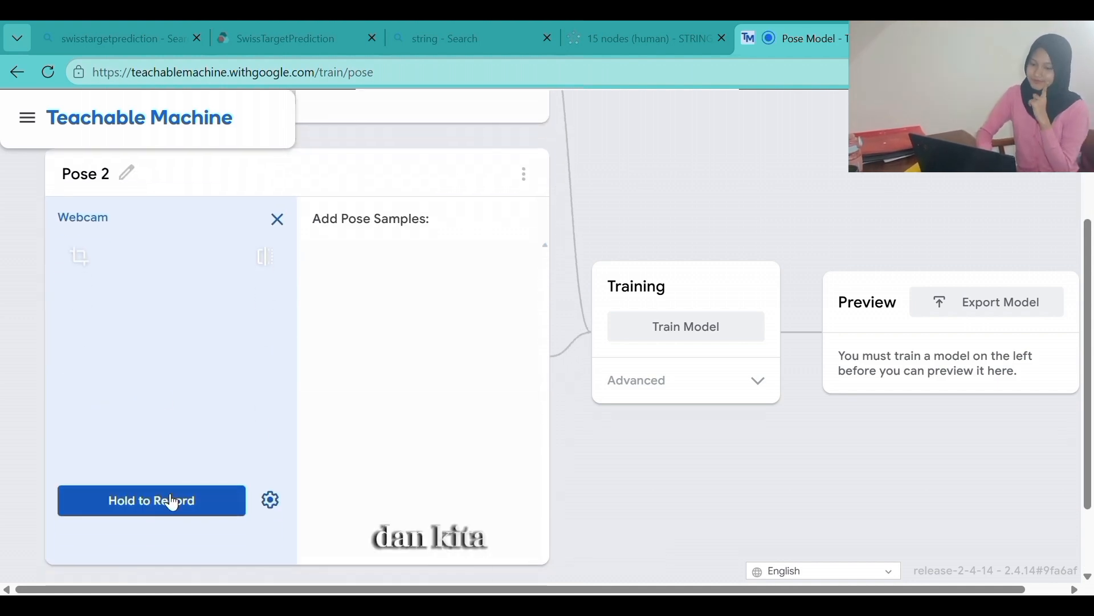
{"action": "left_click_drag", "start_coordinate": [172, 505], "coordinate": [172, 505]}
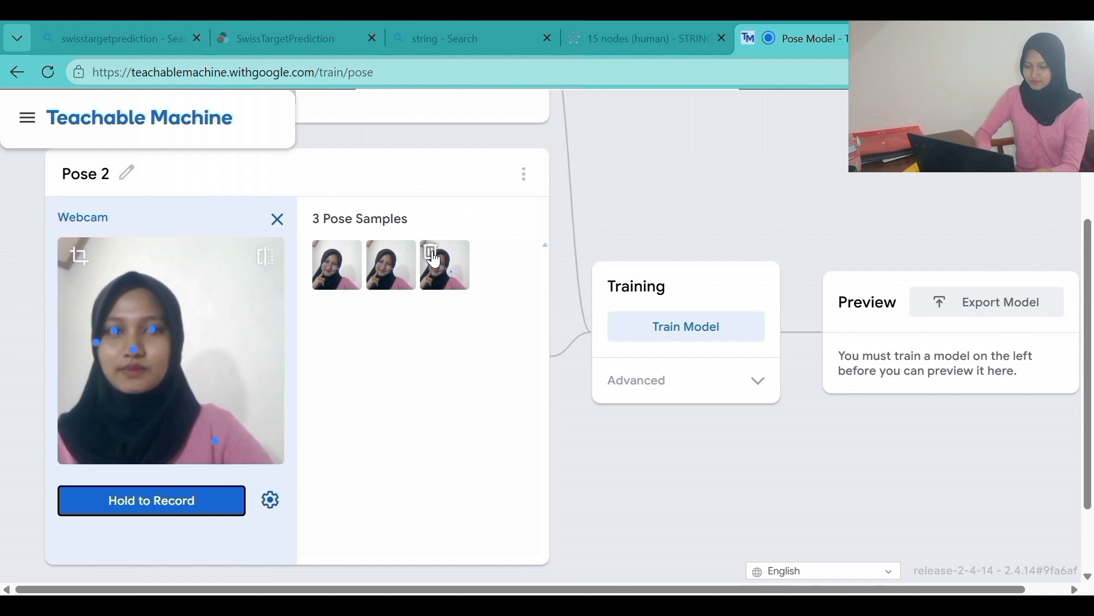
{"action": "left_click", "coordinate": [432, 252]}
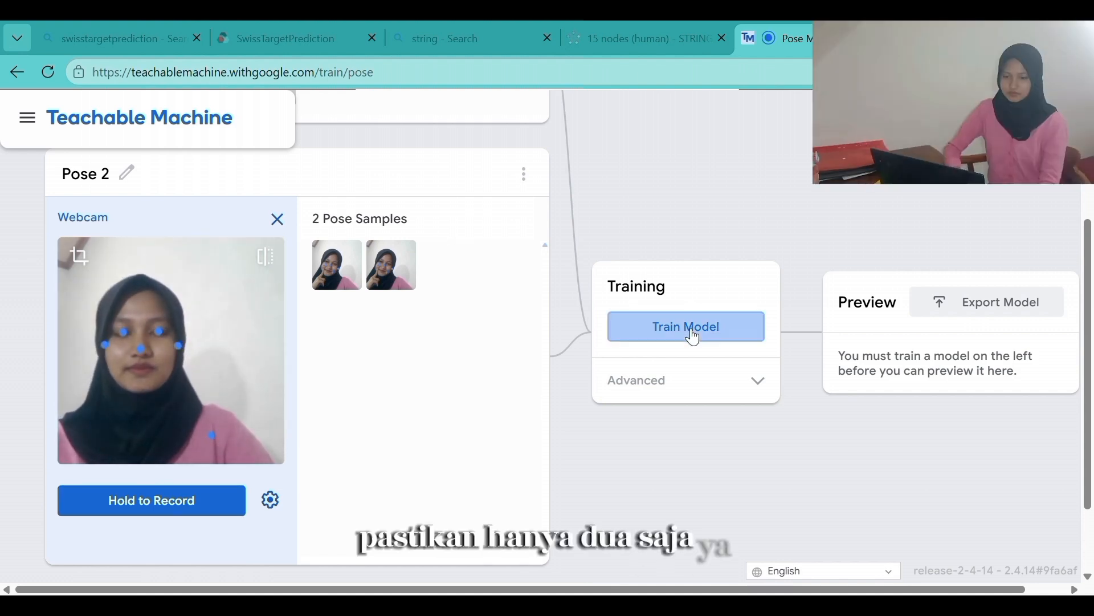
Train the pose model on Pose 1 and Pose 2 and check the live preview's output with different poses
{"action": "left_click", "coordinate": [695, 336]}
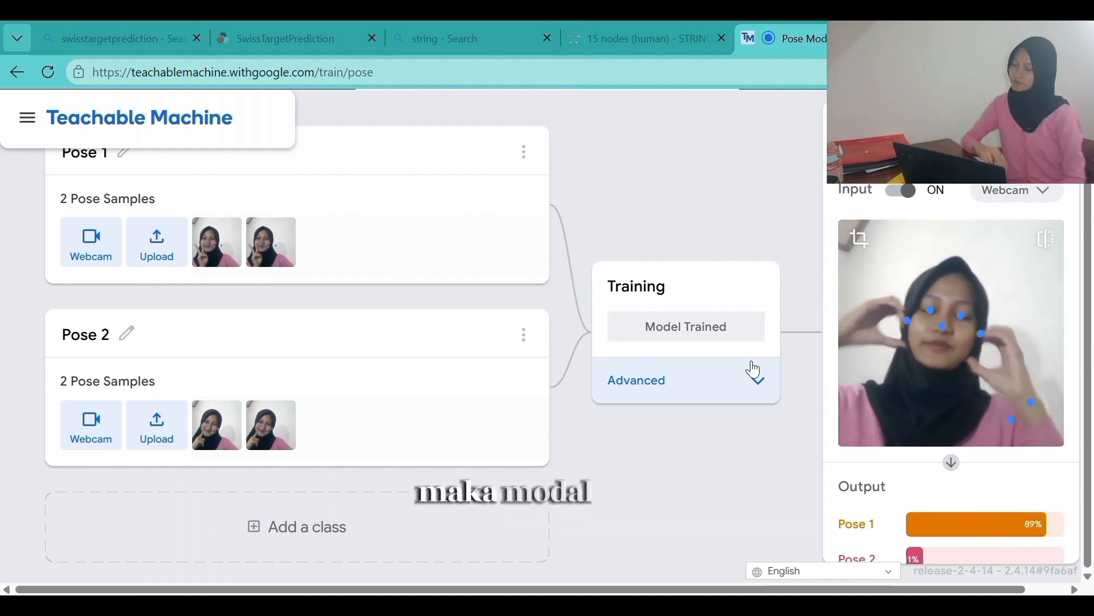
{"action": "scroll", "coordinate": [754, 370], "scroll_direction": "down", "scroll_amount": 1}
{"action": "scroll", "coordinate": [754, 371], "scroll_direction": "up", "scroll_amount": 1}
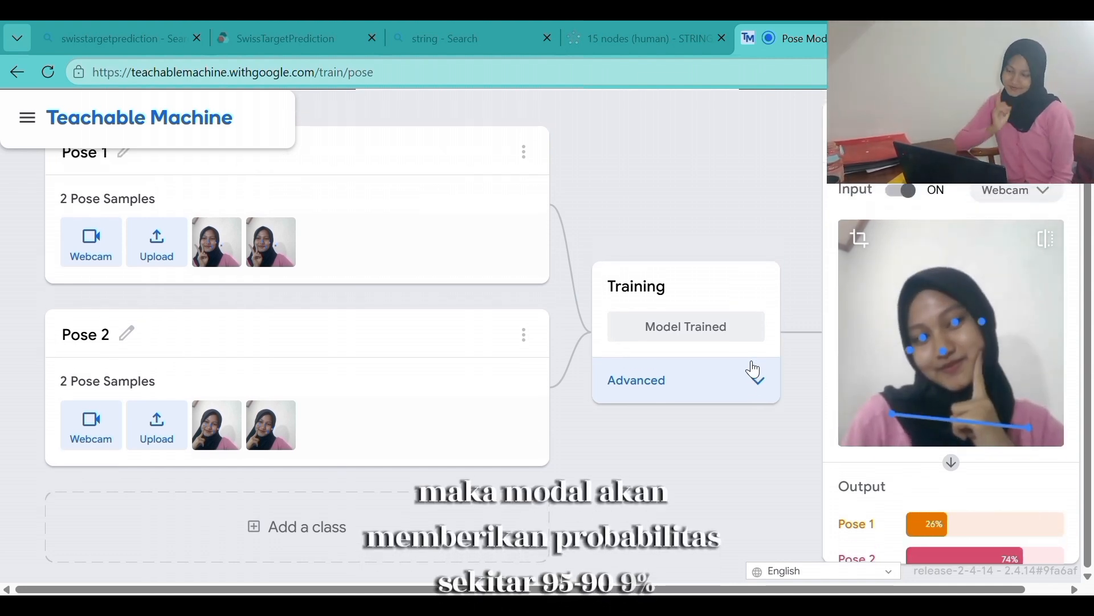
{"action": "scroll", "coordinate": [754, 370], "scroll_direction": "up", "scroll_amount": 1}
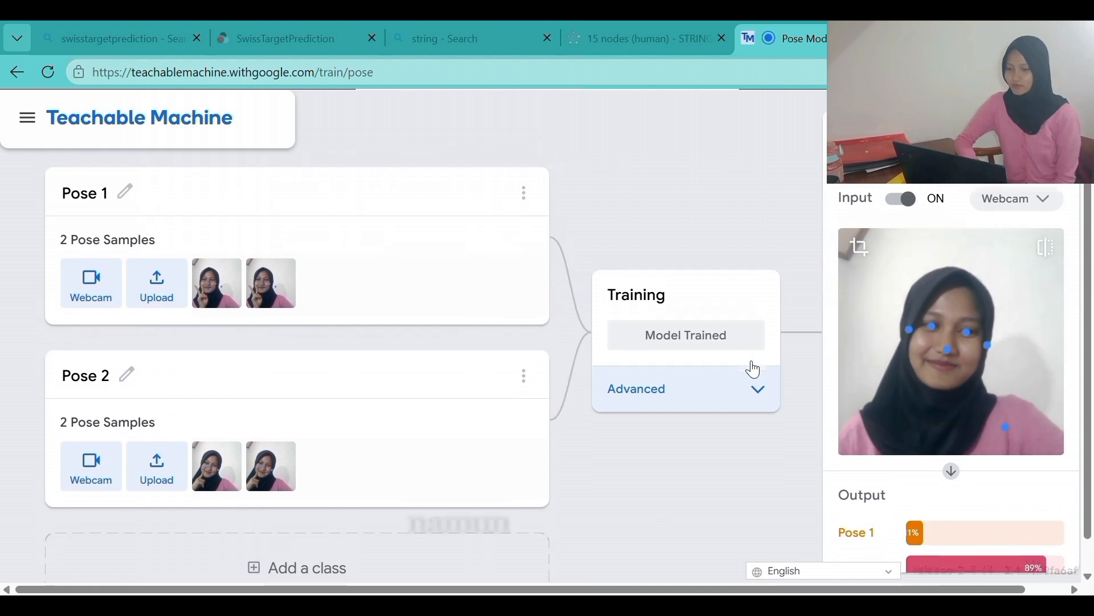
{"action": "scroll", "coordinate": [754, 370], "scroll_direction": "down", "scroll_amount": 1}
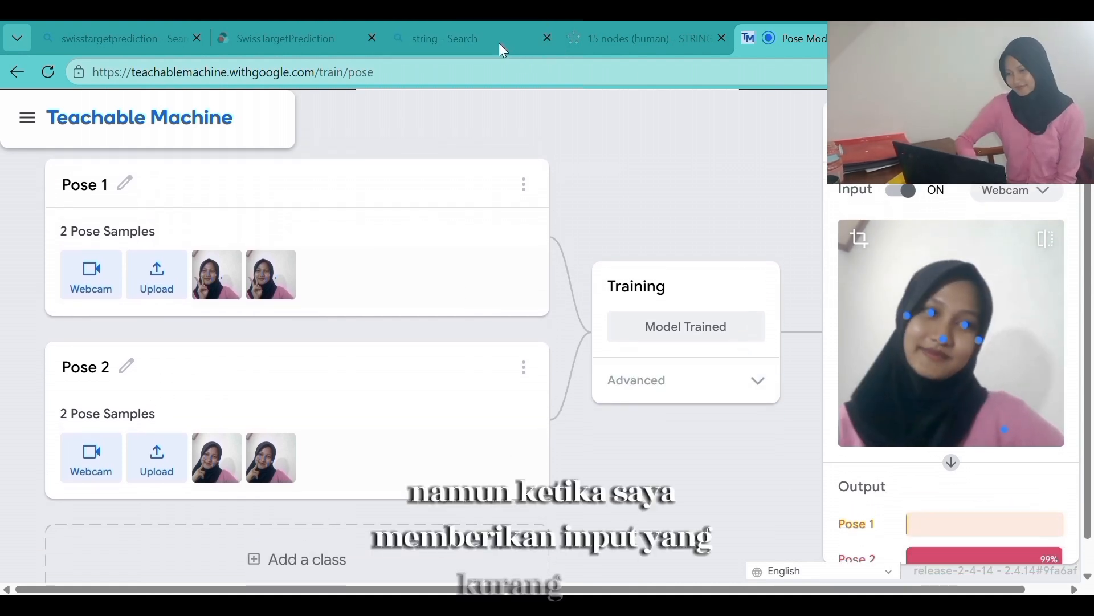
{"action": "scroll", "coordinate": [755, 371], "scroll_direction": "down", "scroll_amount": 1}
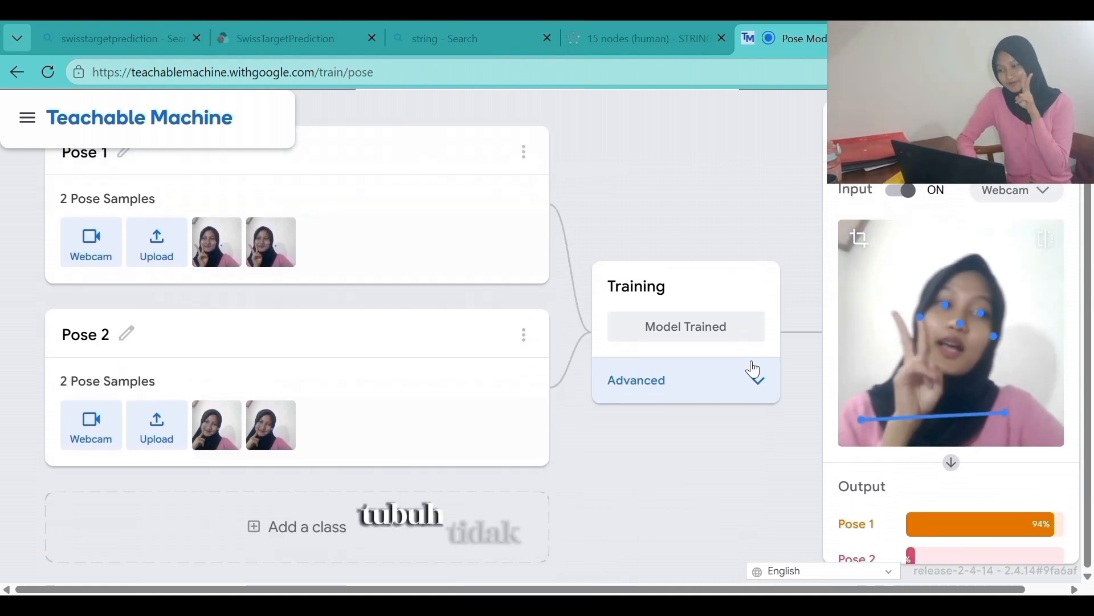